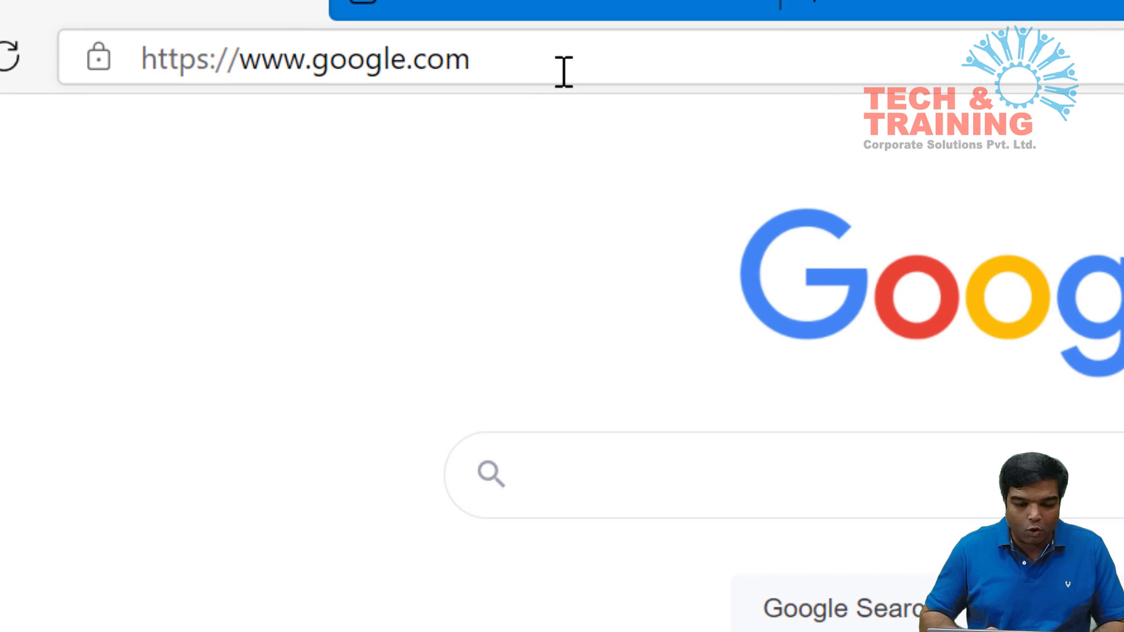
Go to portal.office.com and start a new blank Word document (Document4.docx).
left_click(563, 72)
type("portal.office")
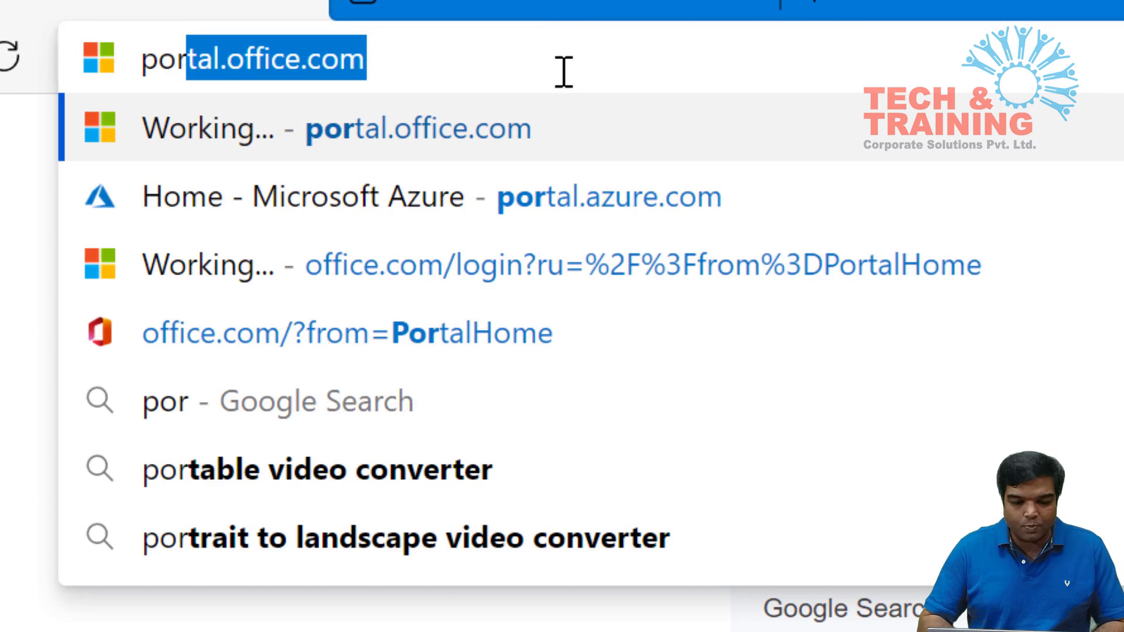
key("Return")
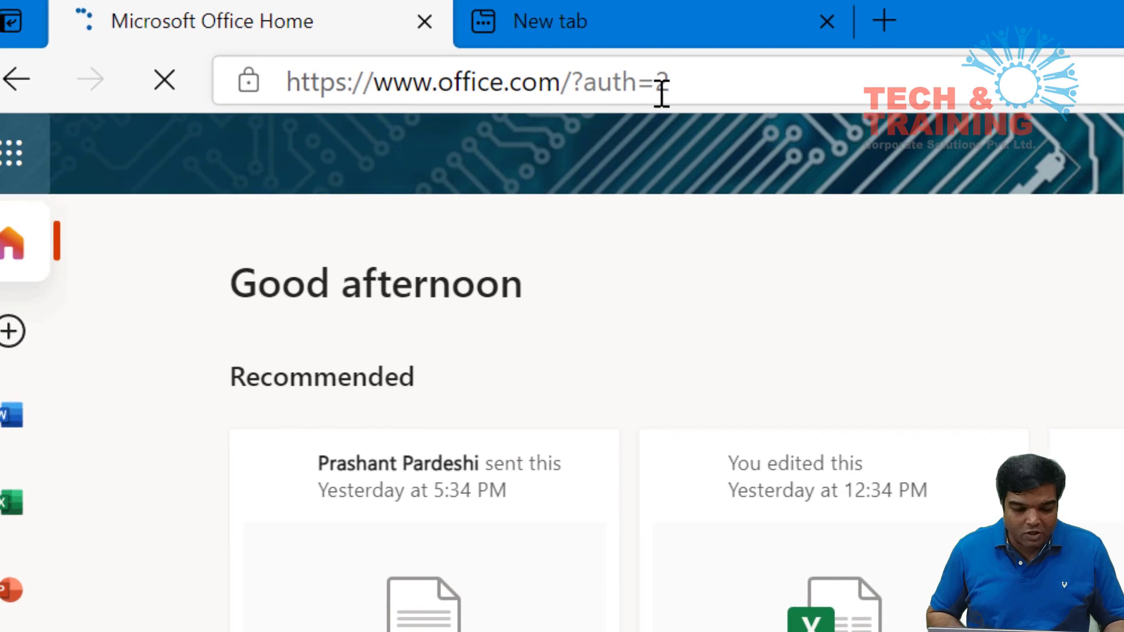
left_click(53, 433)
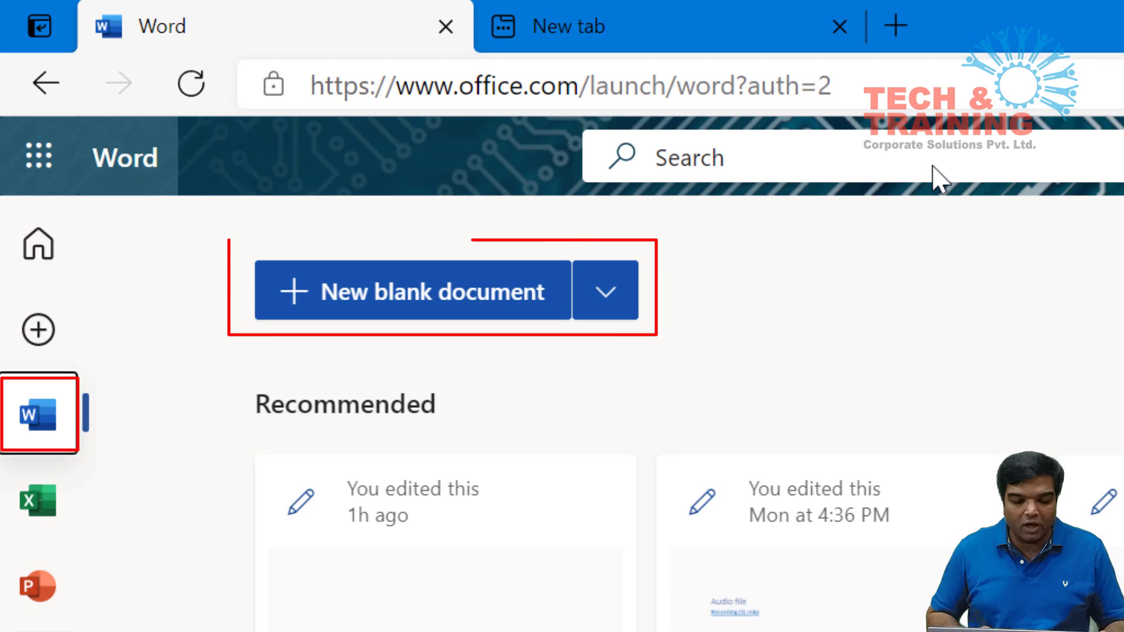
left_click(422, 304)
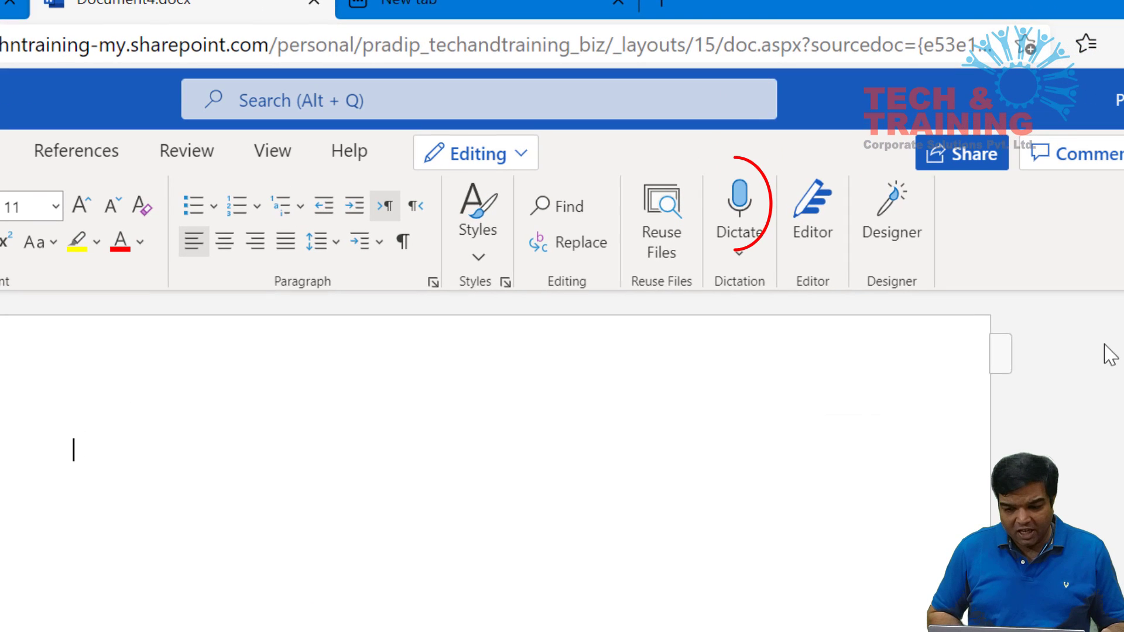
Choose Transcribe from the Dictate dropdown on the Home tab.
left_click(739, 255)
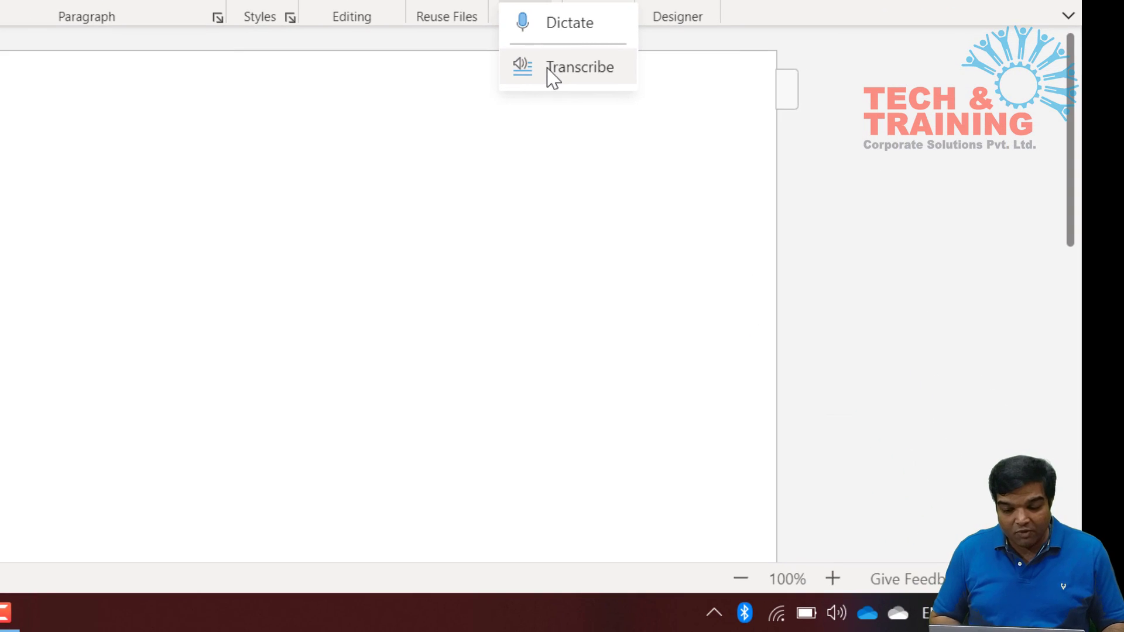
left_click(553, 76)
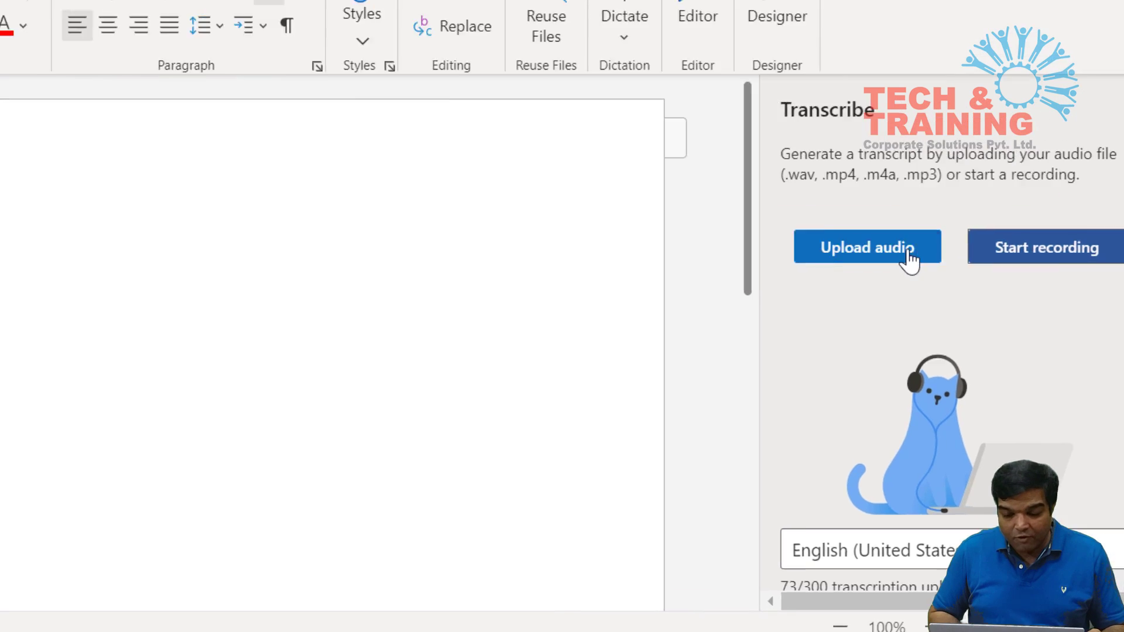
left_click(808, 211)
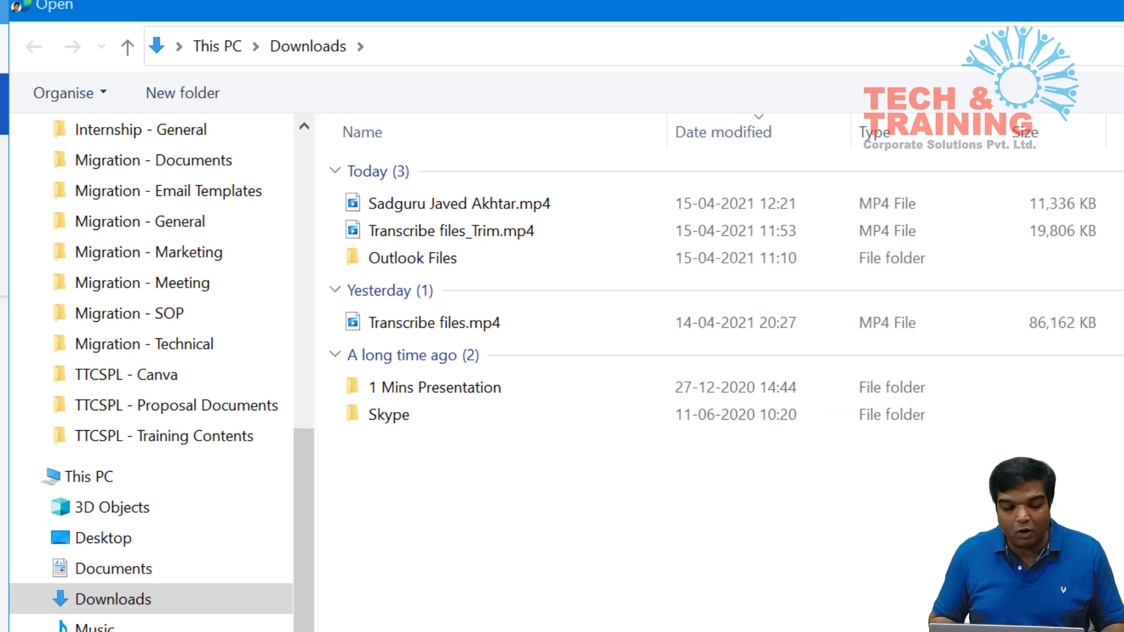
key("Escape")
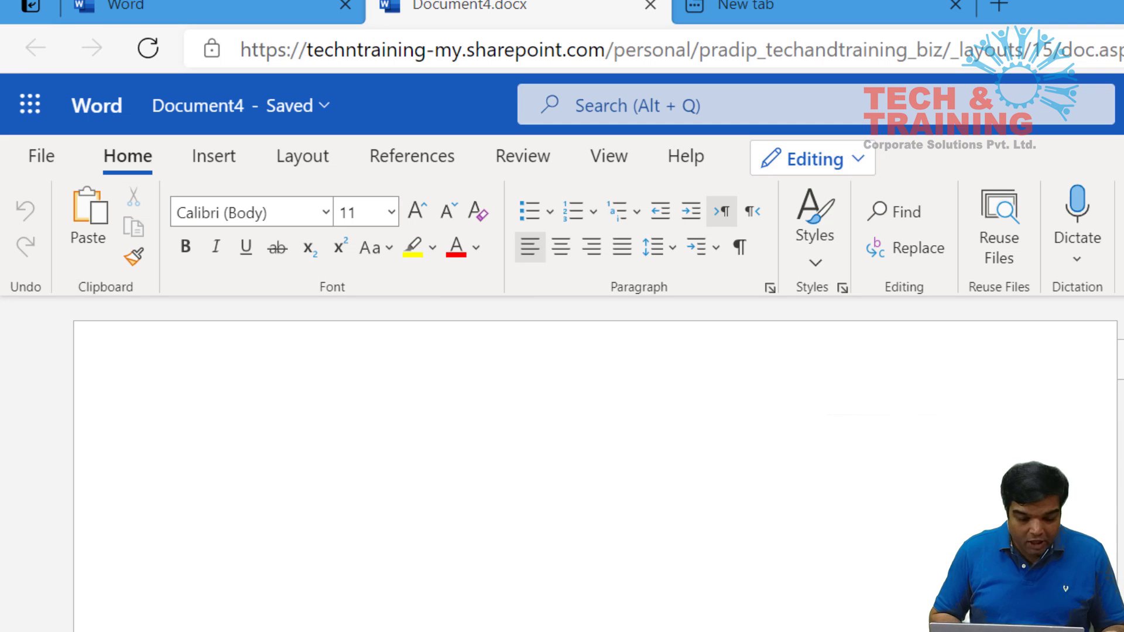
key("alt+Tab")
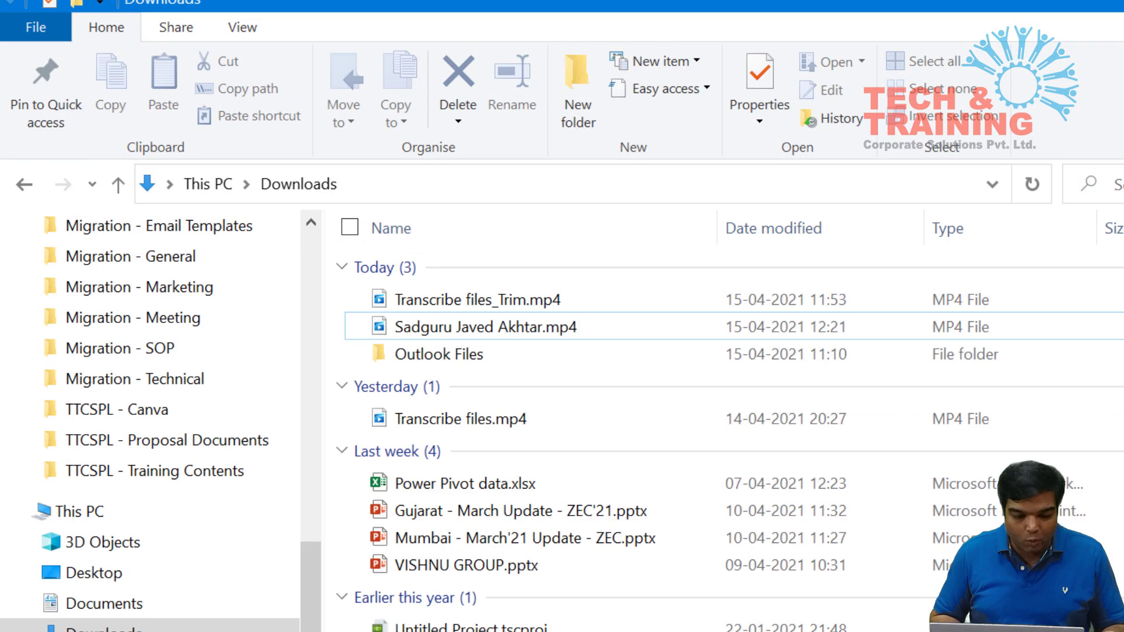
left_click(419, 331)
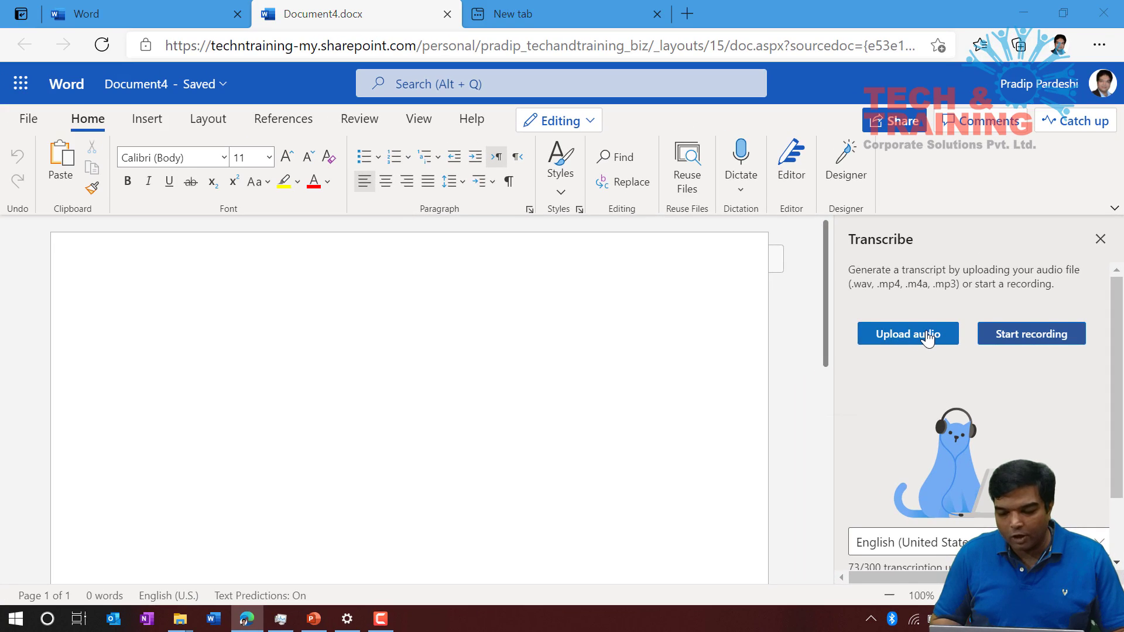
Upload Sadguru Javed Akhtar.mp4 from Downloads as the audio to transcribe.
left_click(927, 335)
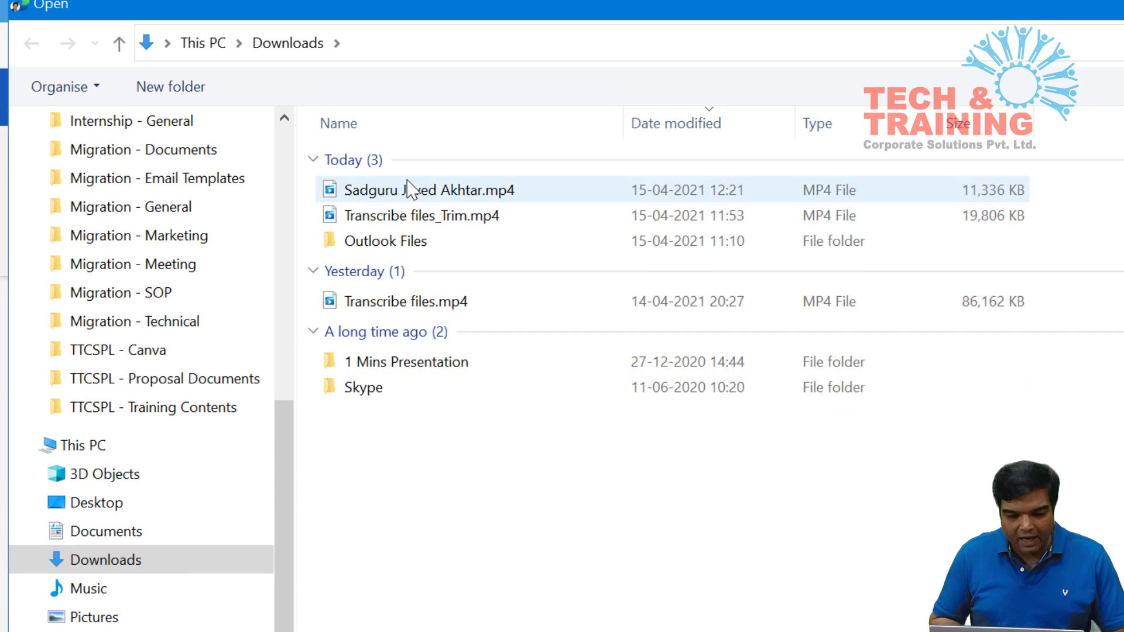
double_click(443, 196)
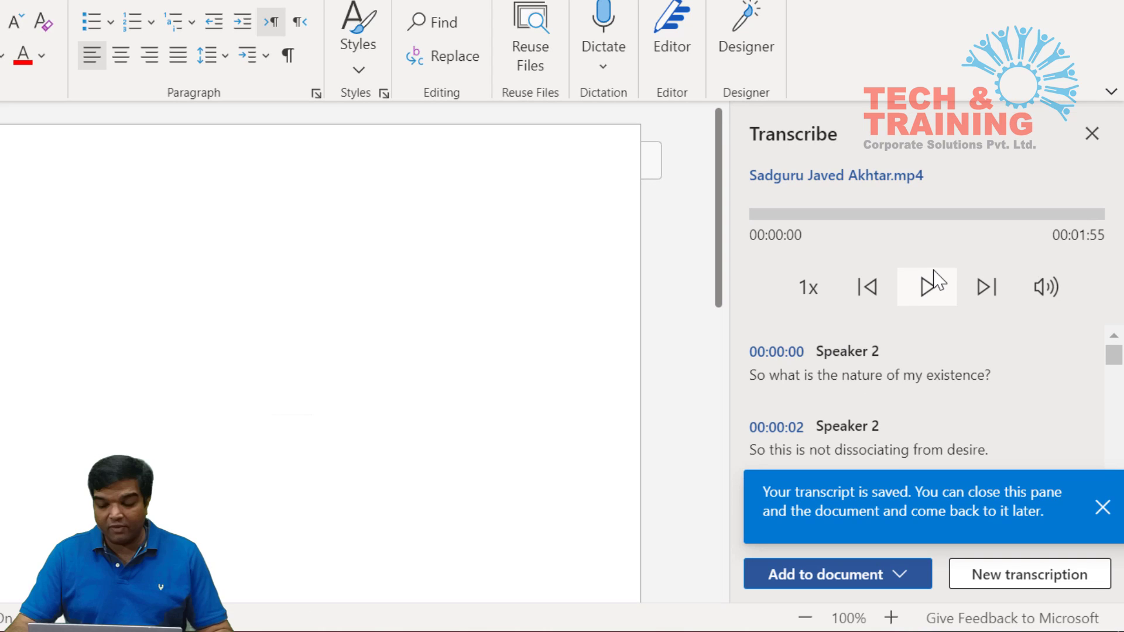
Dismiss the transcript-saved notice and briefly play the recording to identify the first speaker.
left_click(1104, 509)
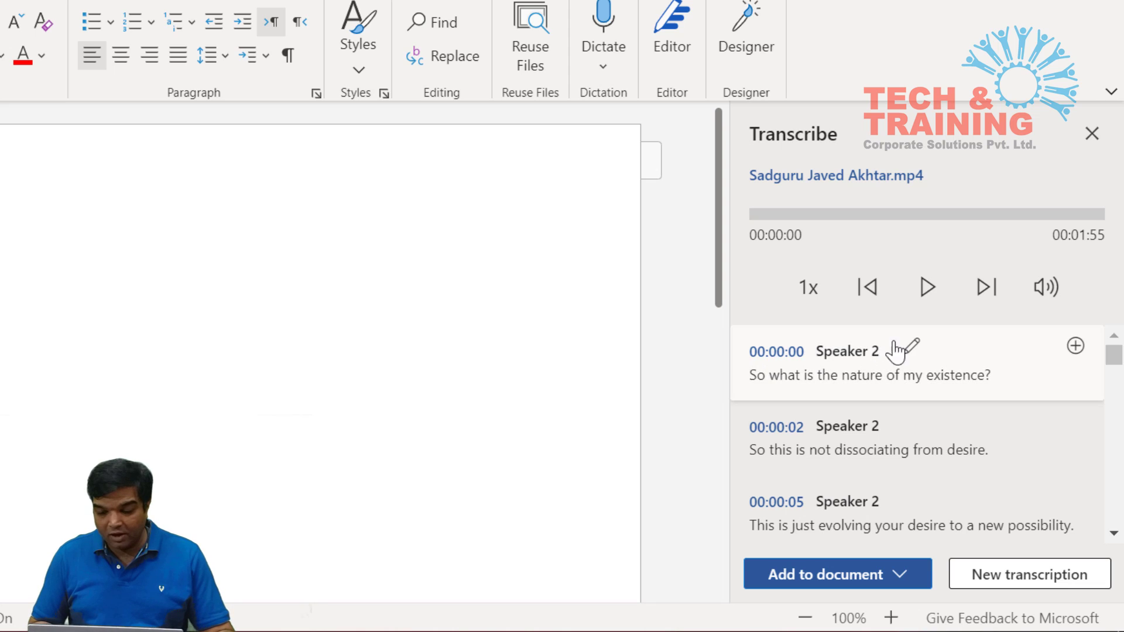
mouse_move(911, 334)
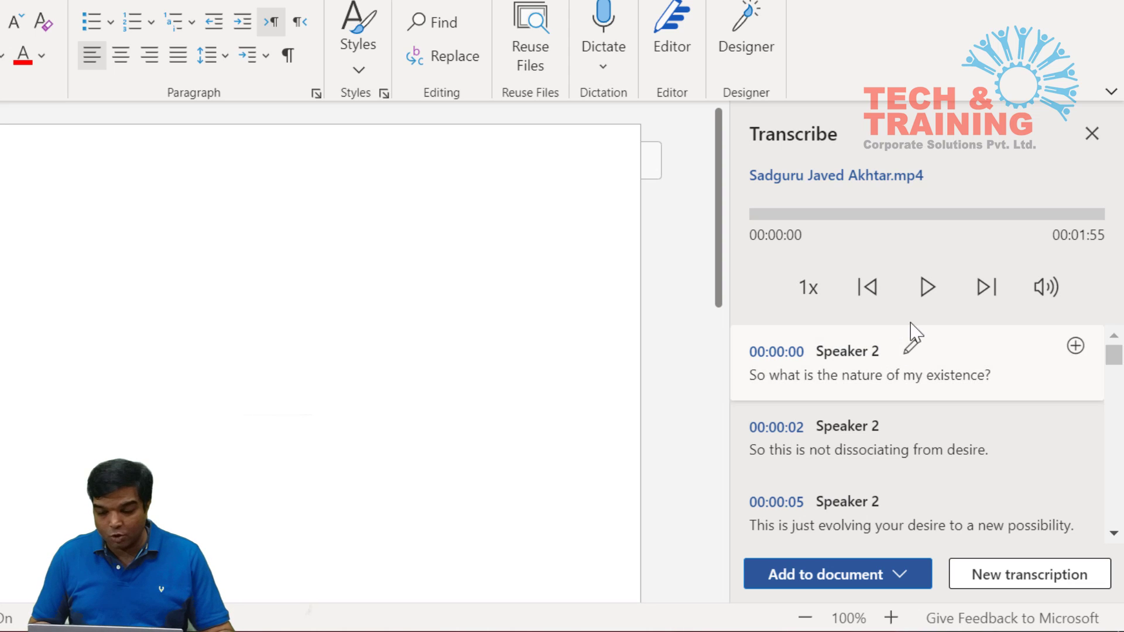
left_click(928, 287)
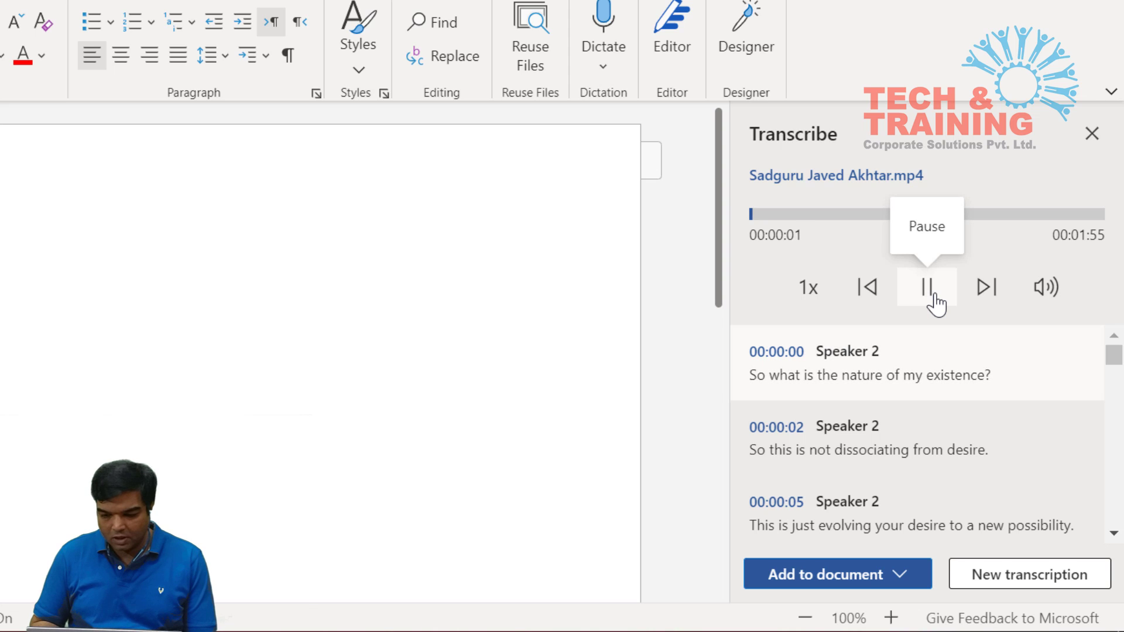
left_click(935, 303)
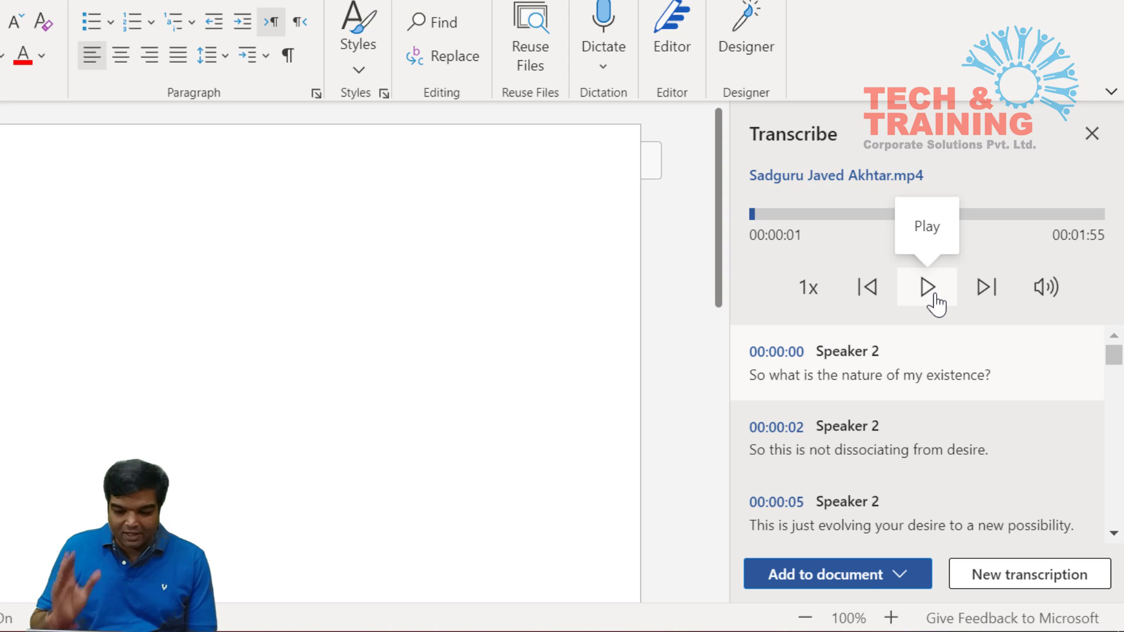
Replace the Speaker 2 label with the identified speaker's name across all matching entries.
mouse_move(894, 346)
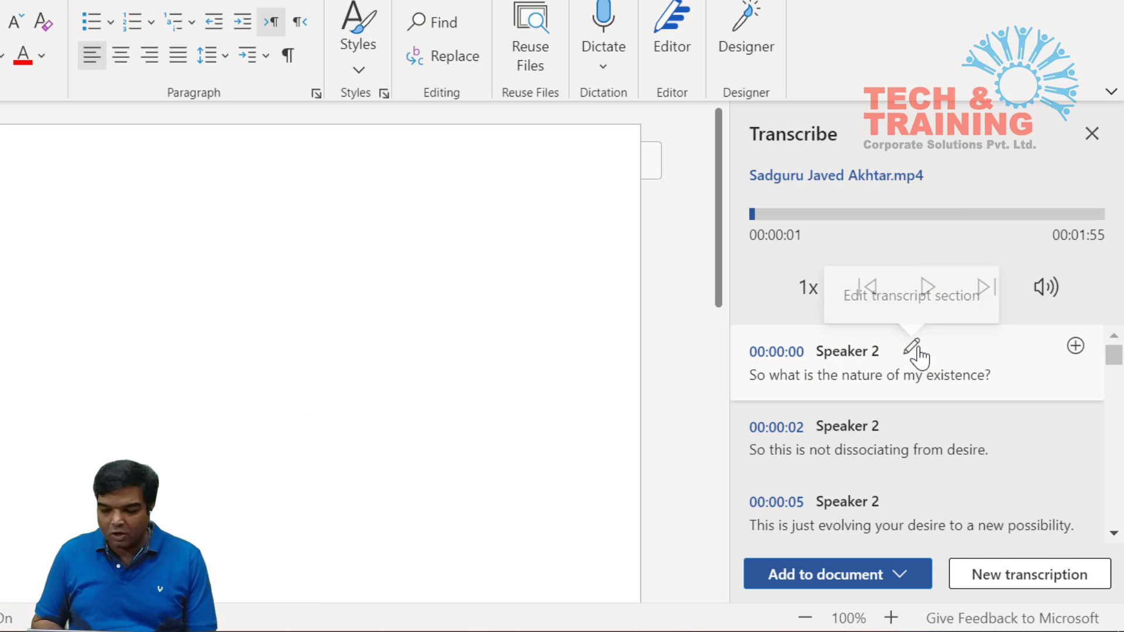
left_click(913, 349)
left_click_drag(919, 354, 778, 341)
type("Sa")
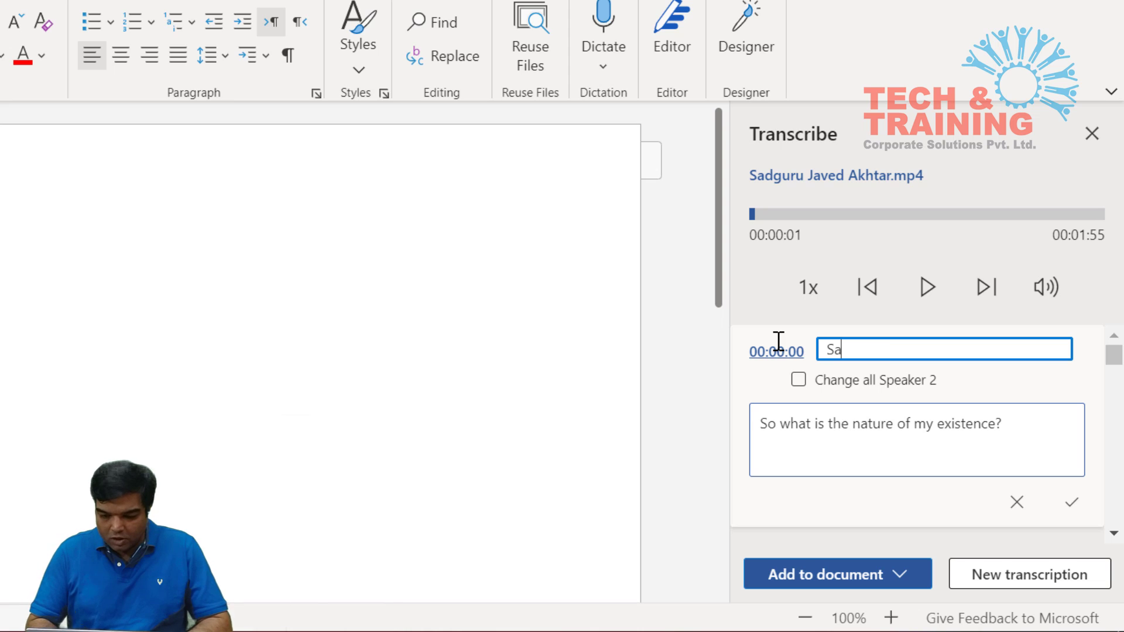
type("dguru")
left_click(798, 380)
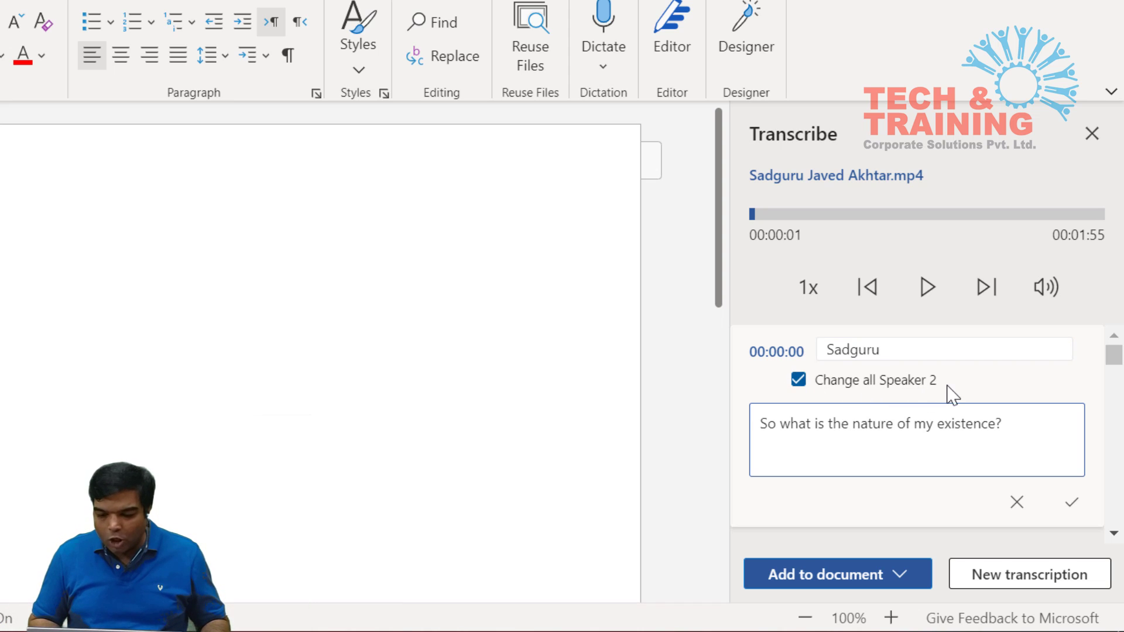
left_click(1071, 501)
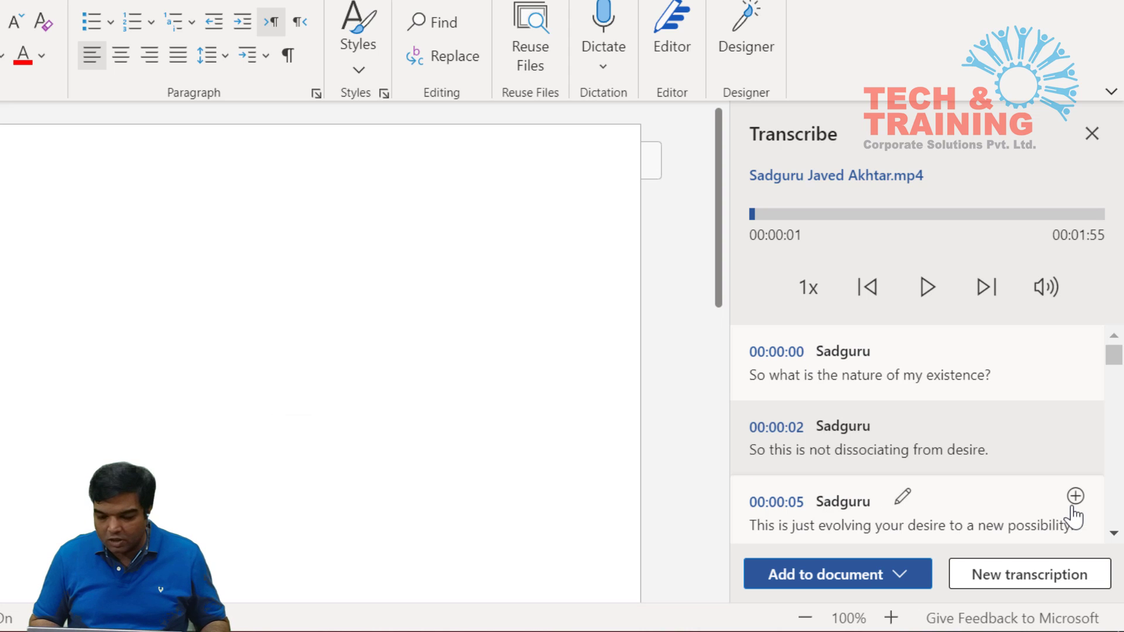
After listening to 00:00:13, rename all Speaker 1 entries to Host and resume playback.
left_click(919, 293)
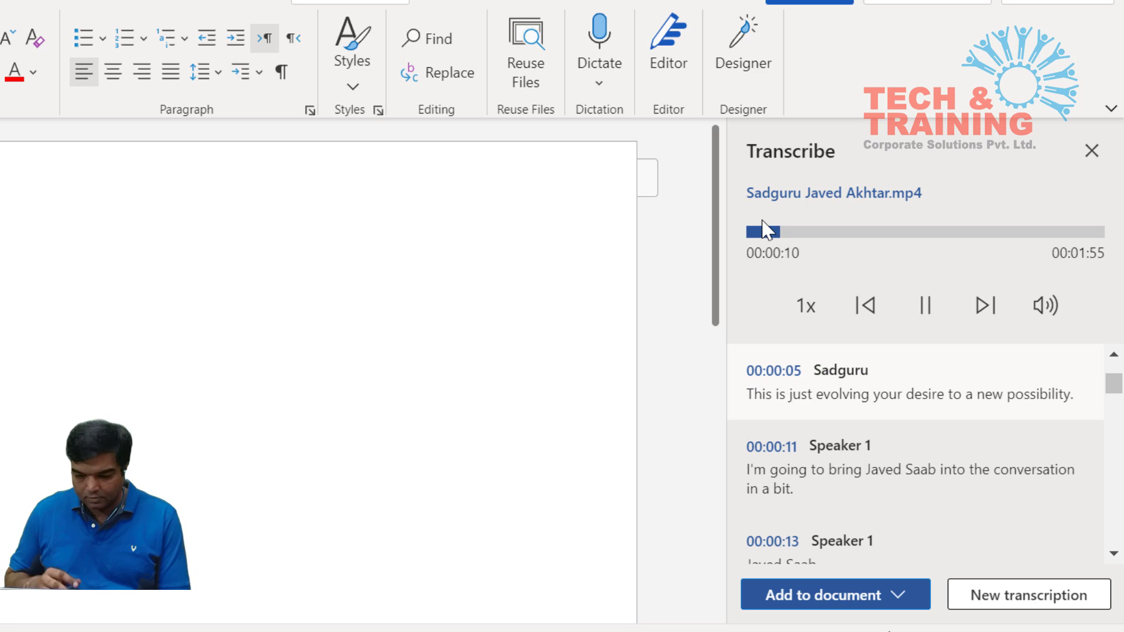
left_click(926, 306)
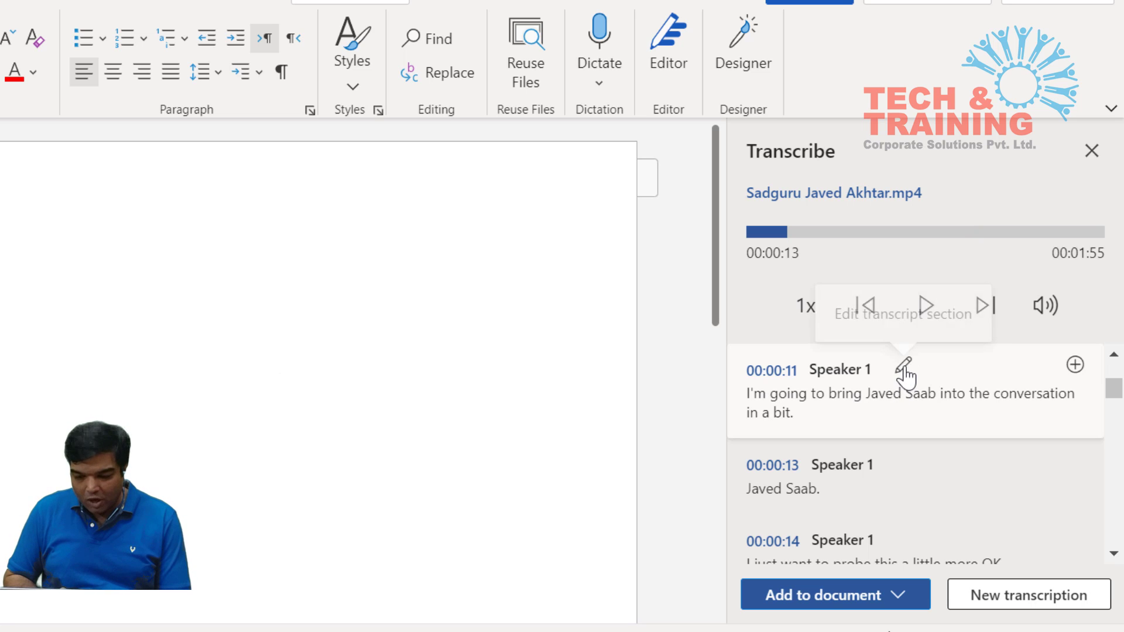
left_click(904, 368)
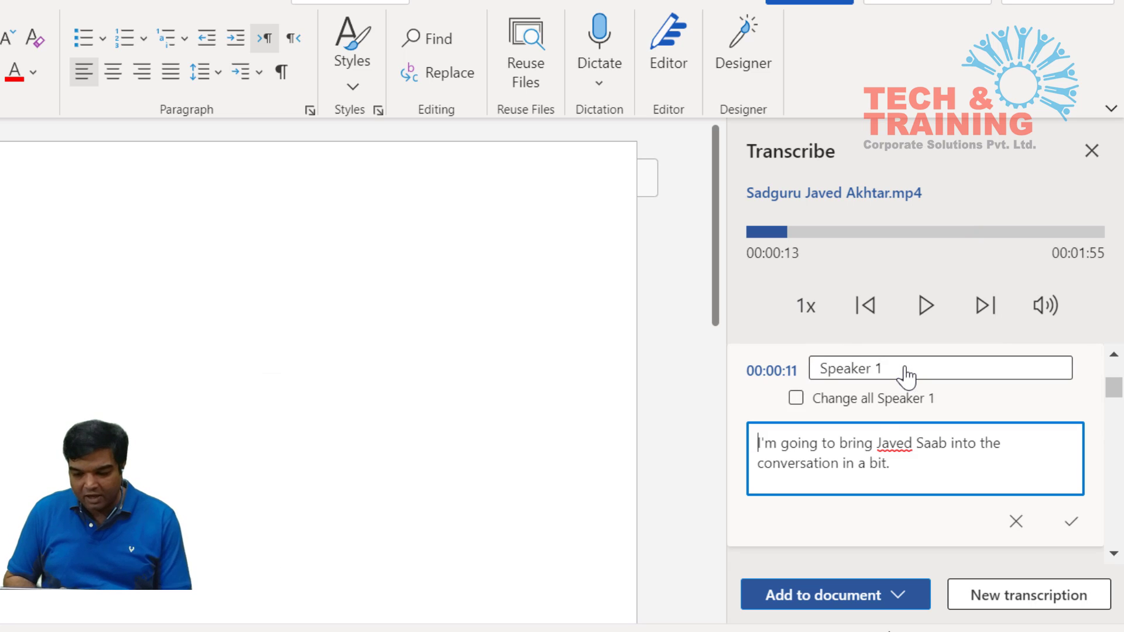
type("Host")
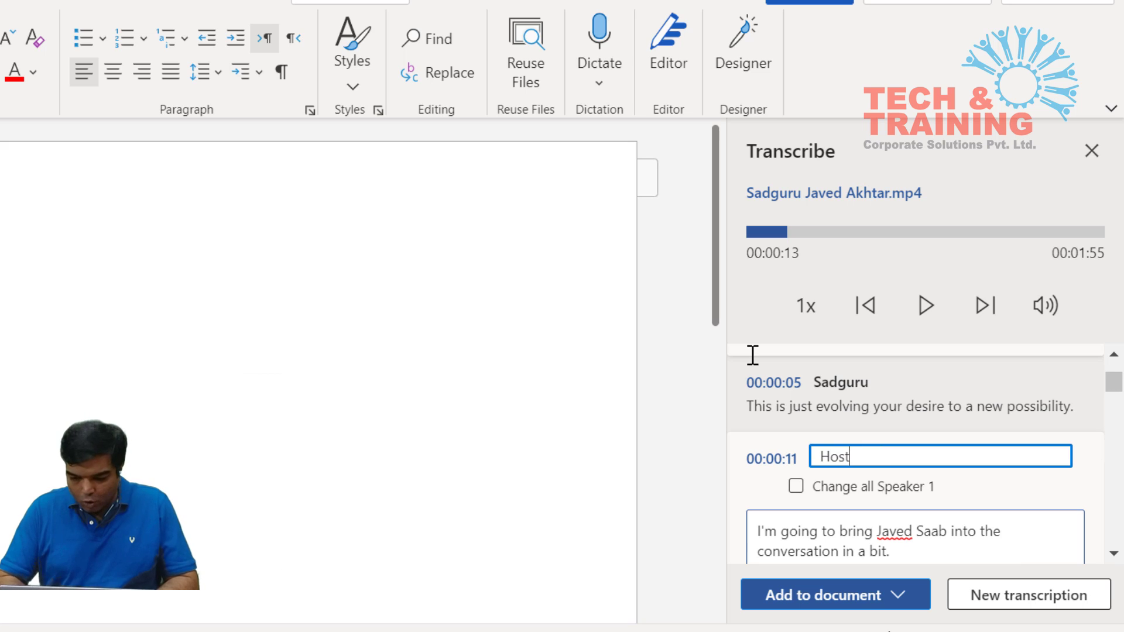
left_click(853, 491)
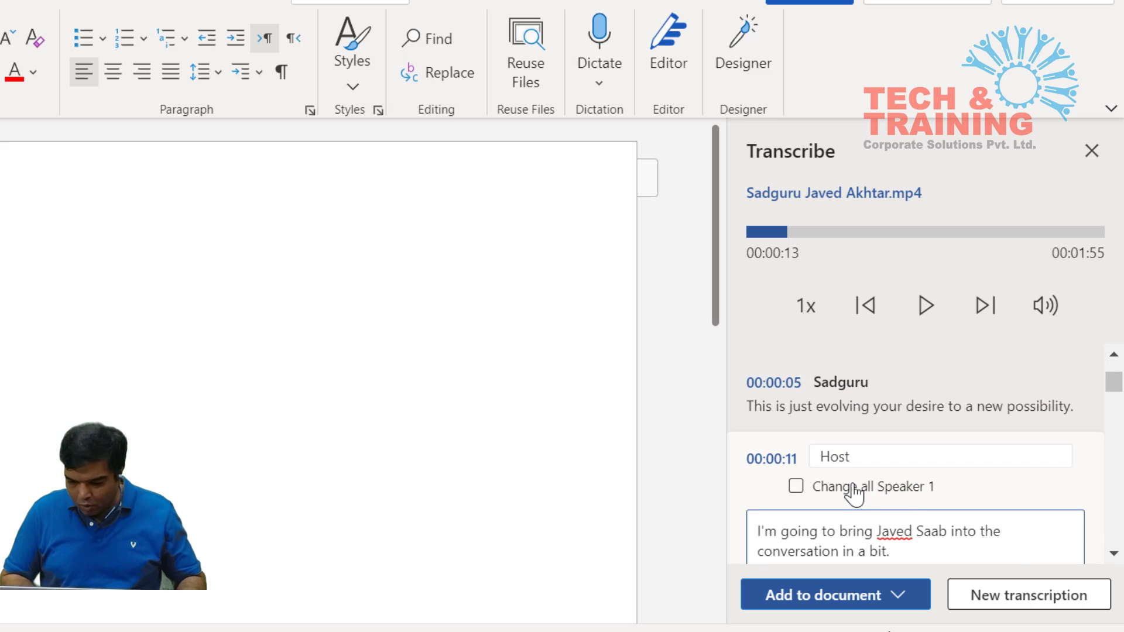
left_click(854, 492)
scroll(853, 493, "down", 3)
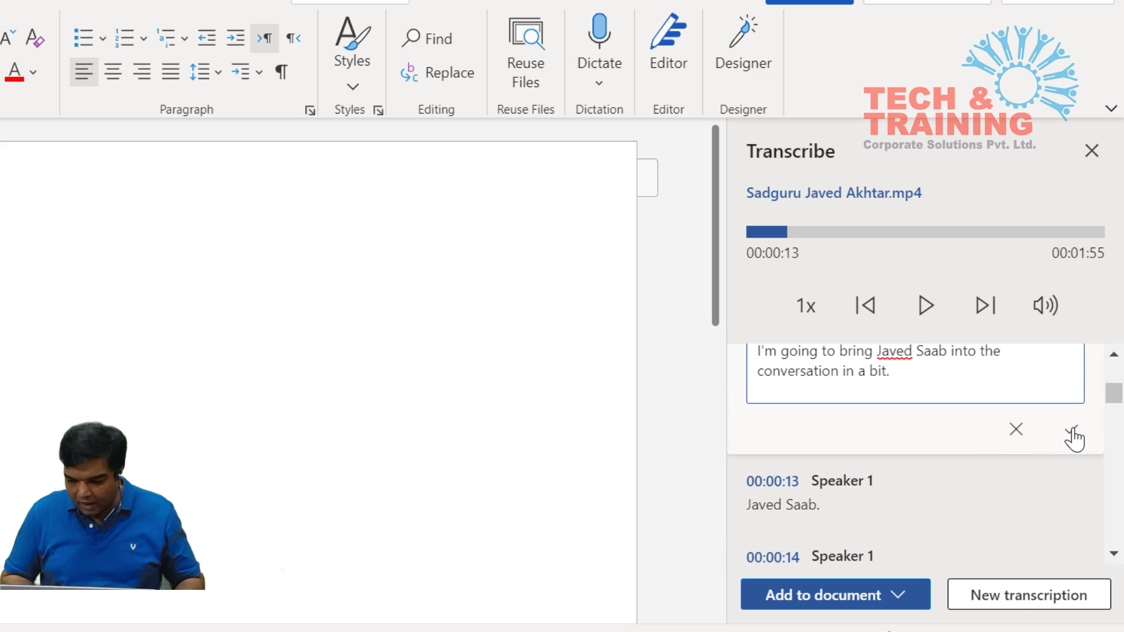
left_click(1074, 436)
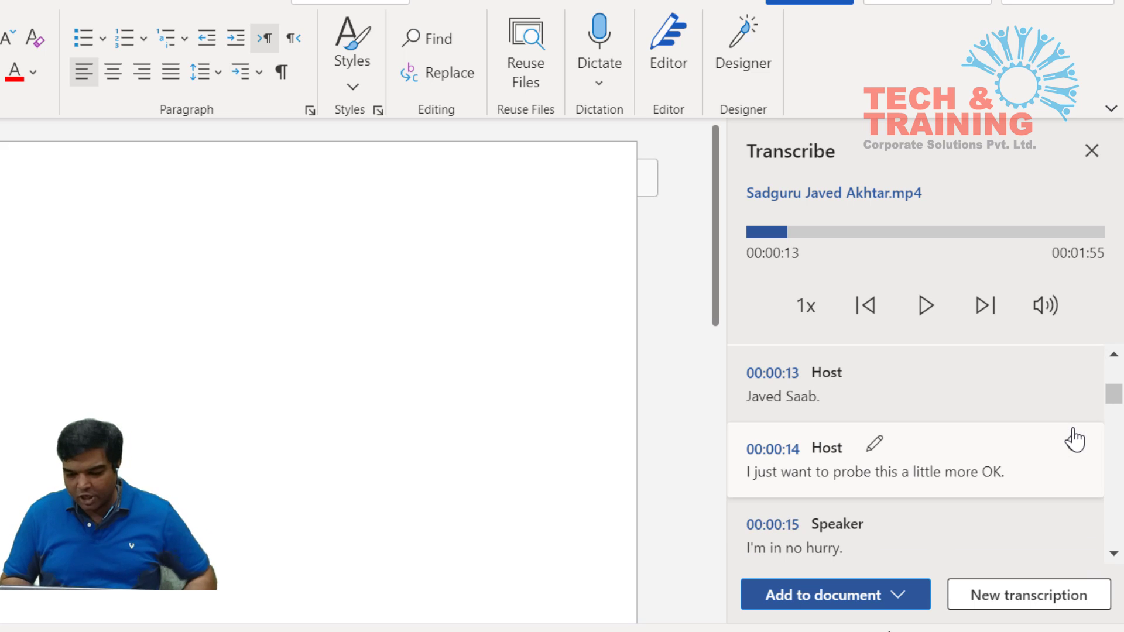
left_click(925, 316)
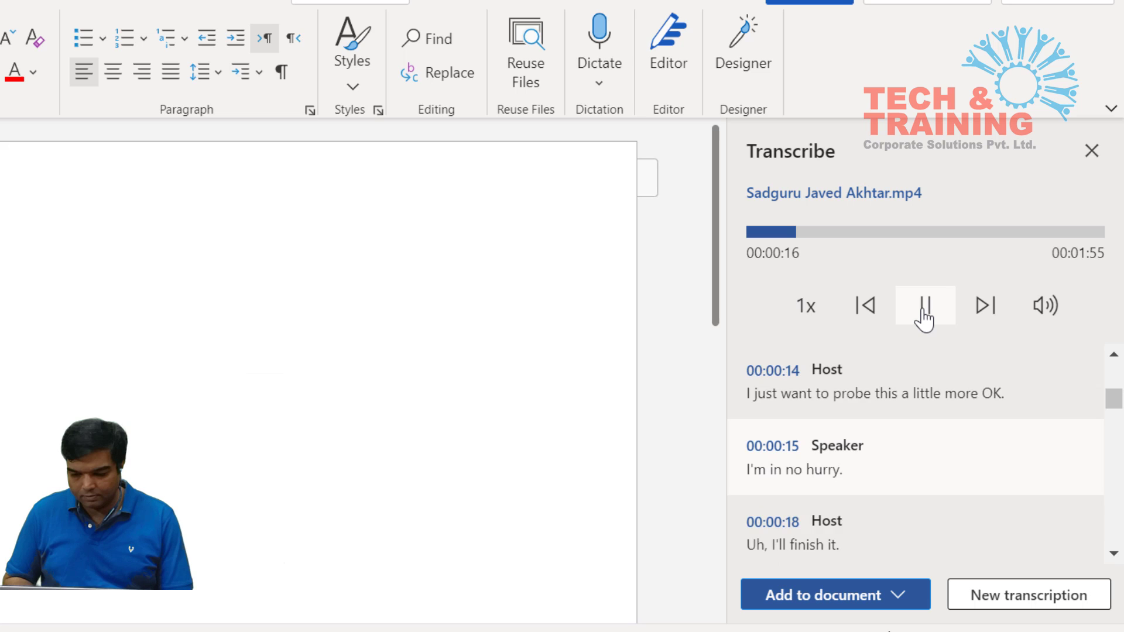
Pause at 00:00:17 and rename the generic Speaker entries at 00:00:15 and 00:00:20 to the guest's full name.
left_click(924, 316)
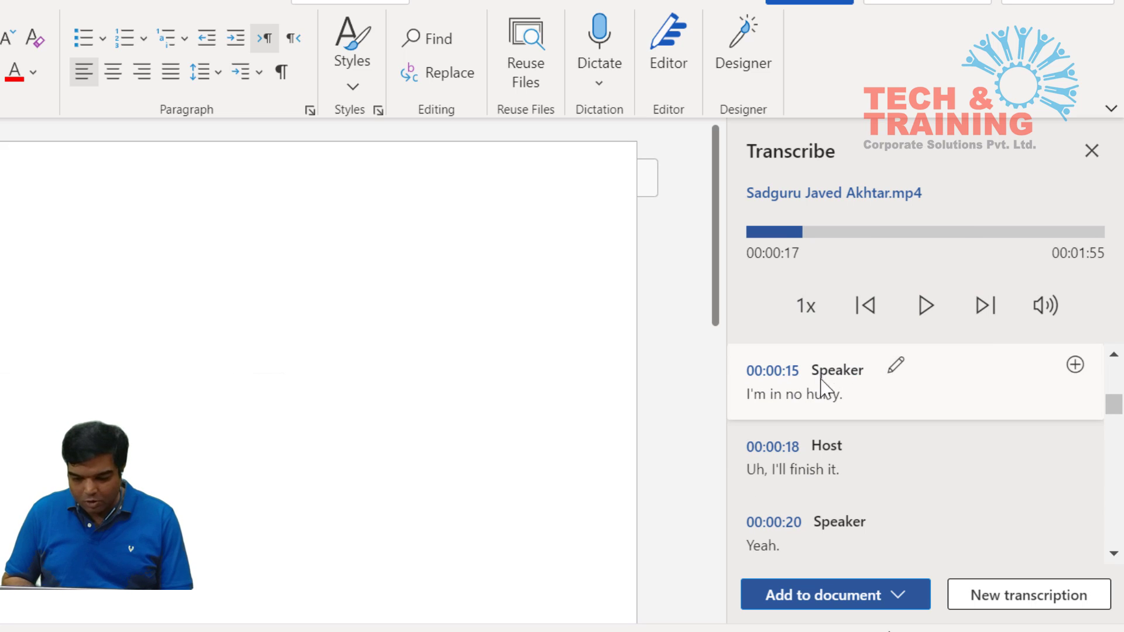
left_click(896, 366)
left_click(848, 366)
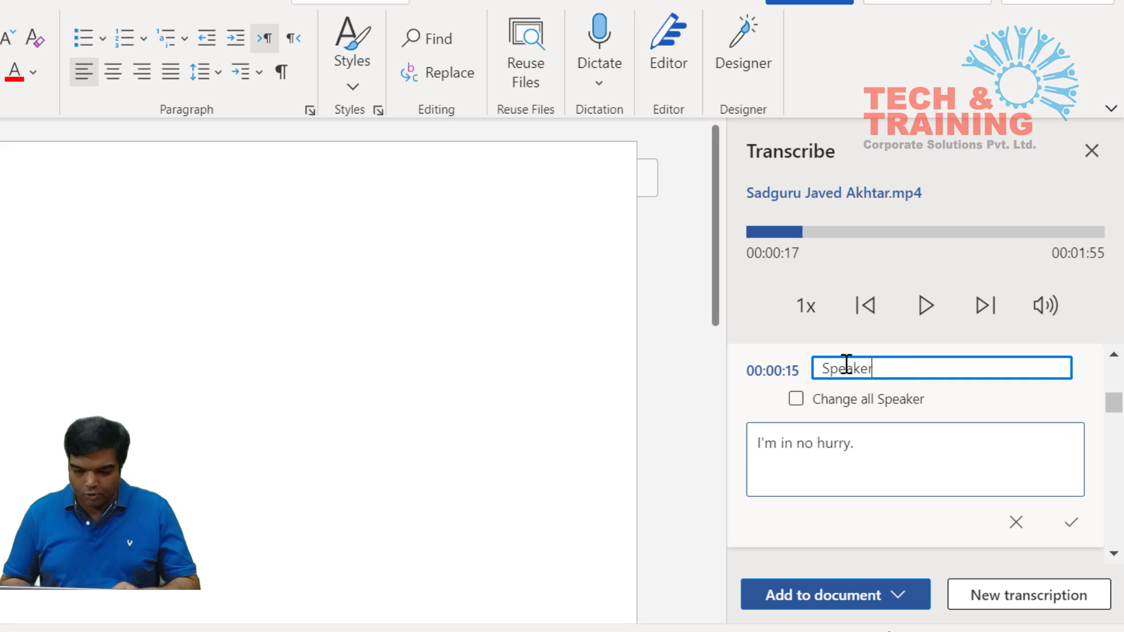
double_click(848, 366)
key("BackSpace")
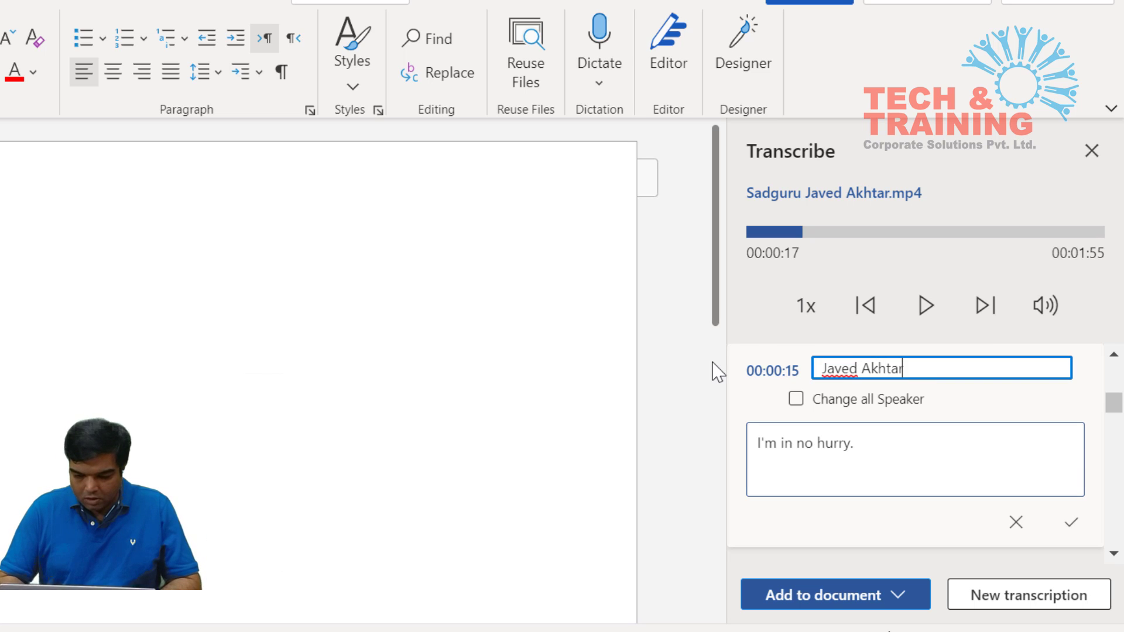
type("Javed Akhtar")
left_click(796, 399)
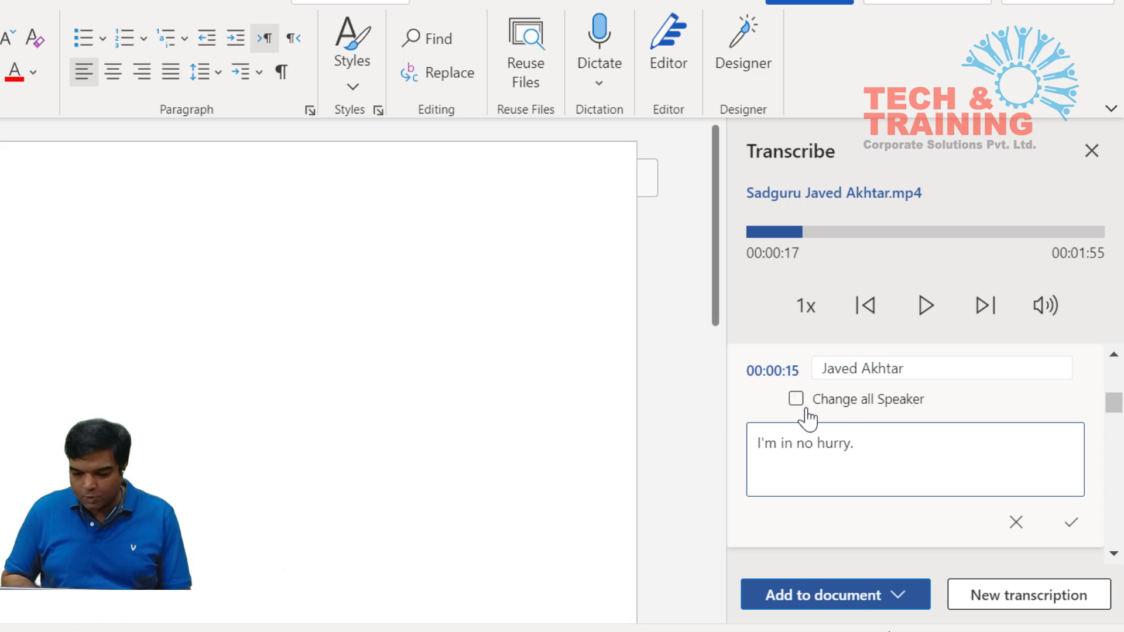
left_click(1071, 523)
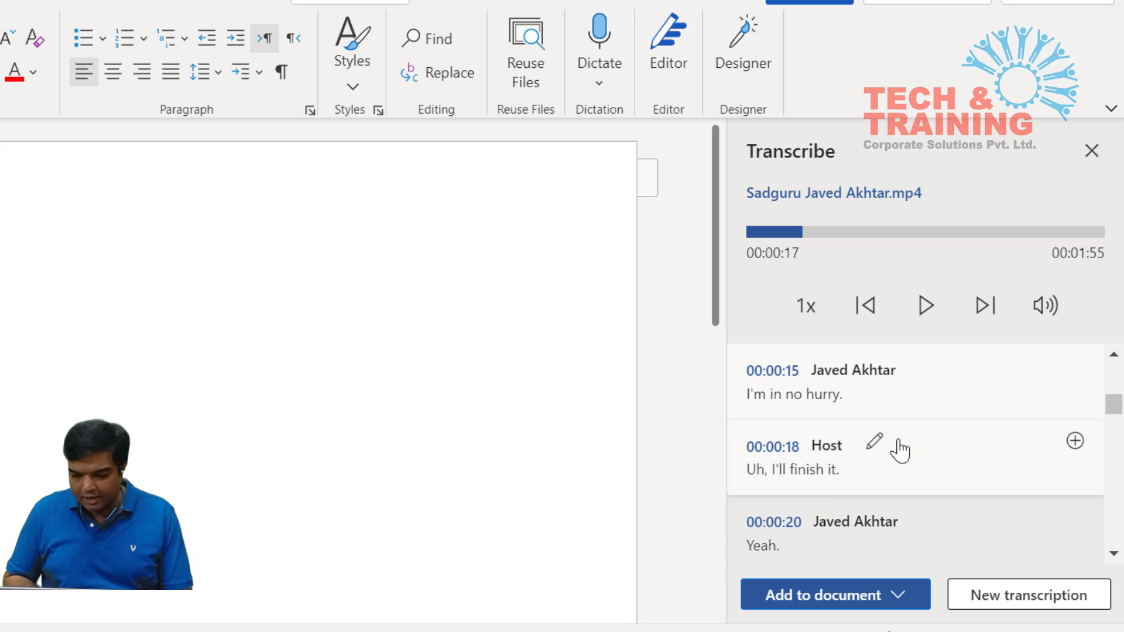
Play the rest of the recording, scroll to the transcript's end, and show the Add to document choices.
left_click(930, 319)
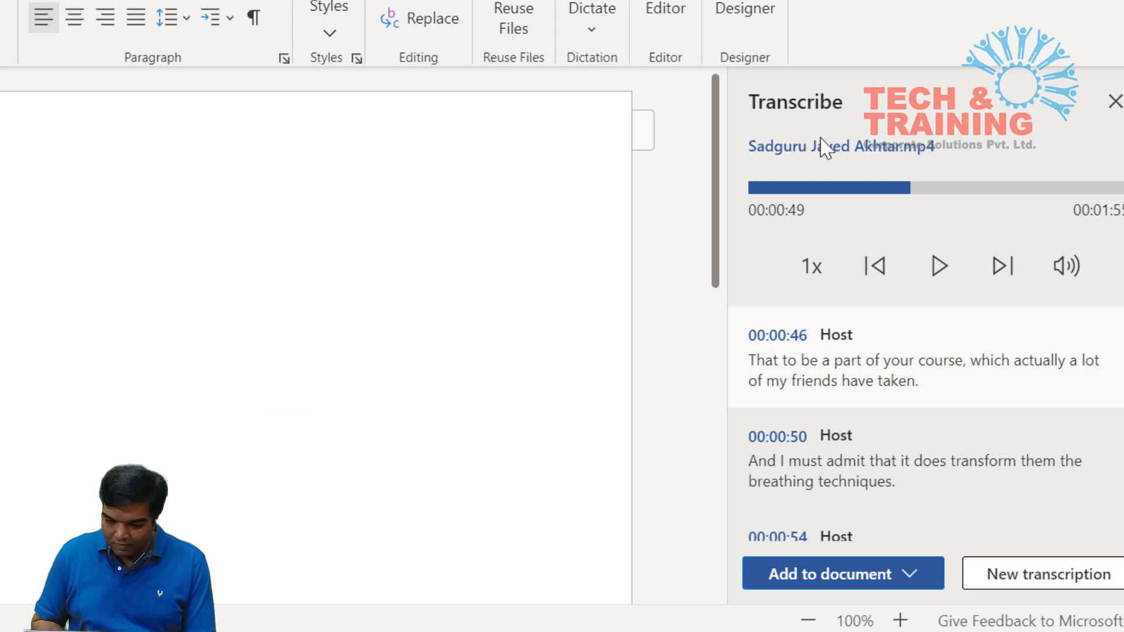
scroll(1025, 432, "down", 5)
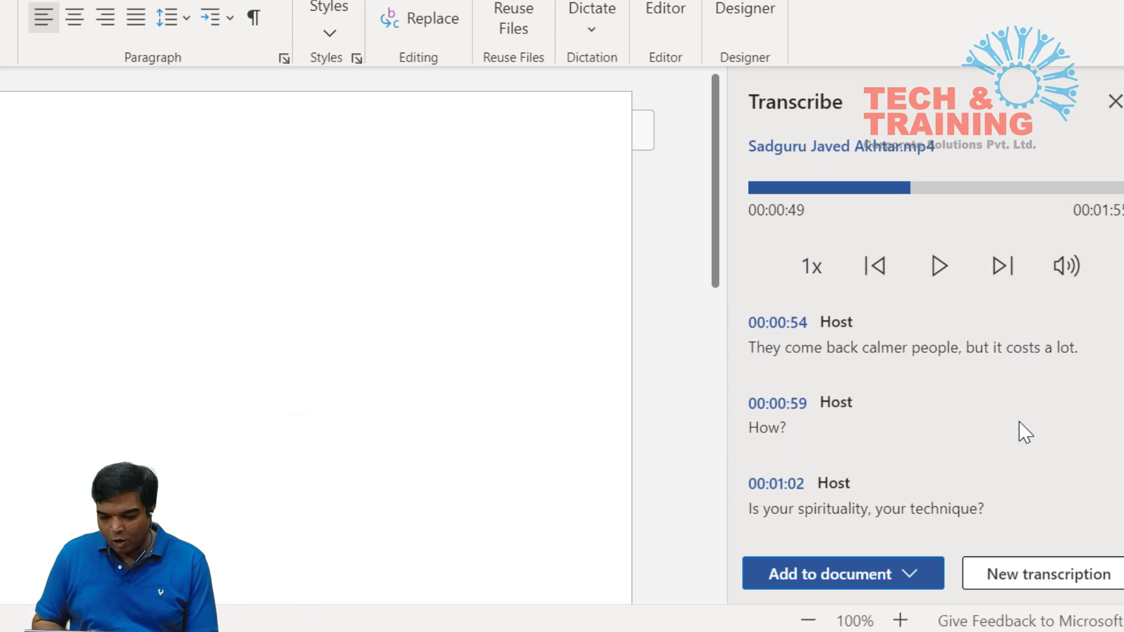
scroll(1024, 432, "down", 7)
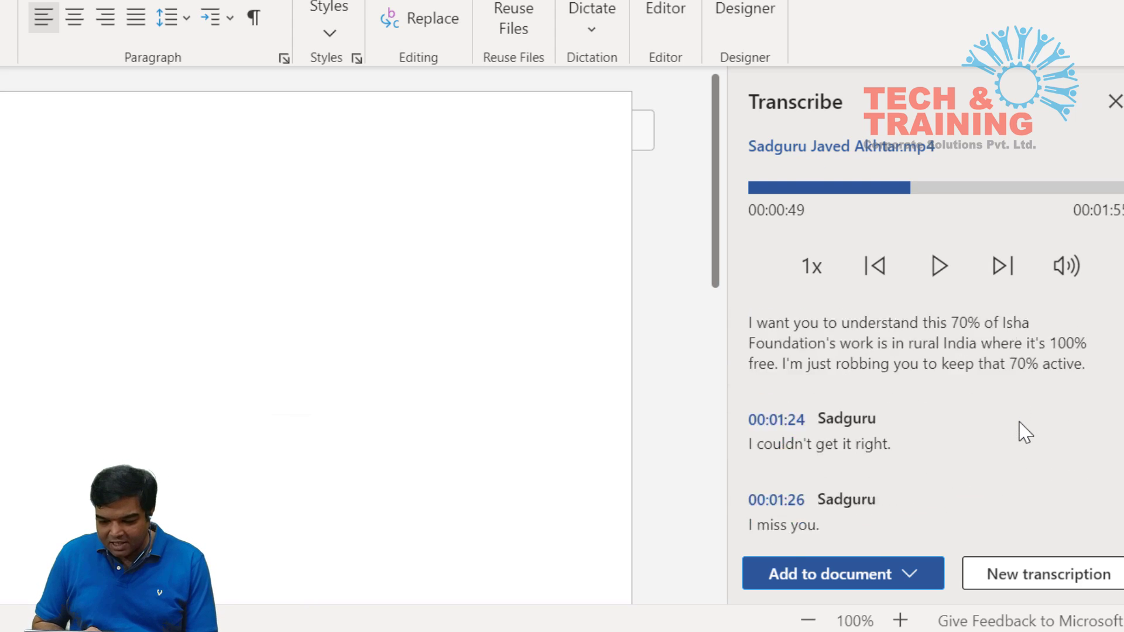
scroll(1024, 432, "down", 7)
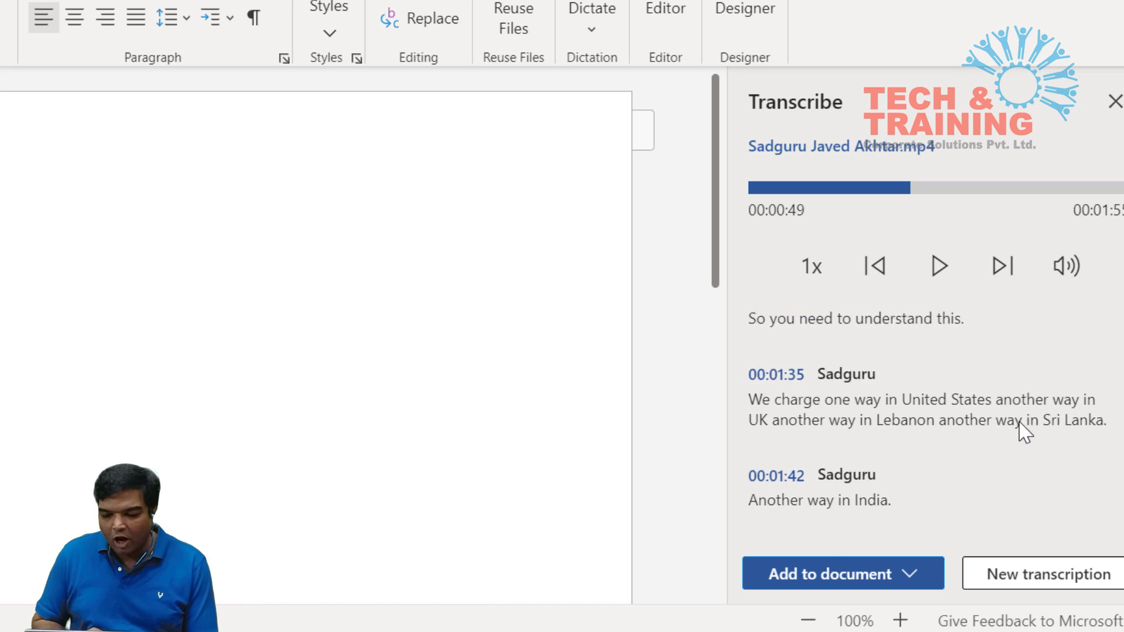
scroll(1024, 432, "down", 3)
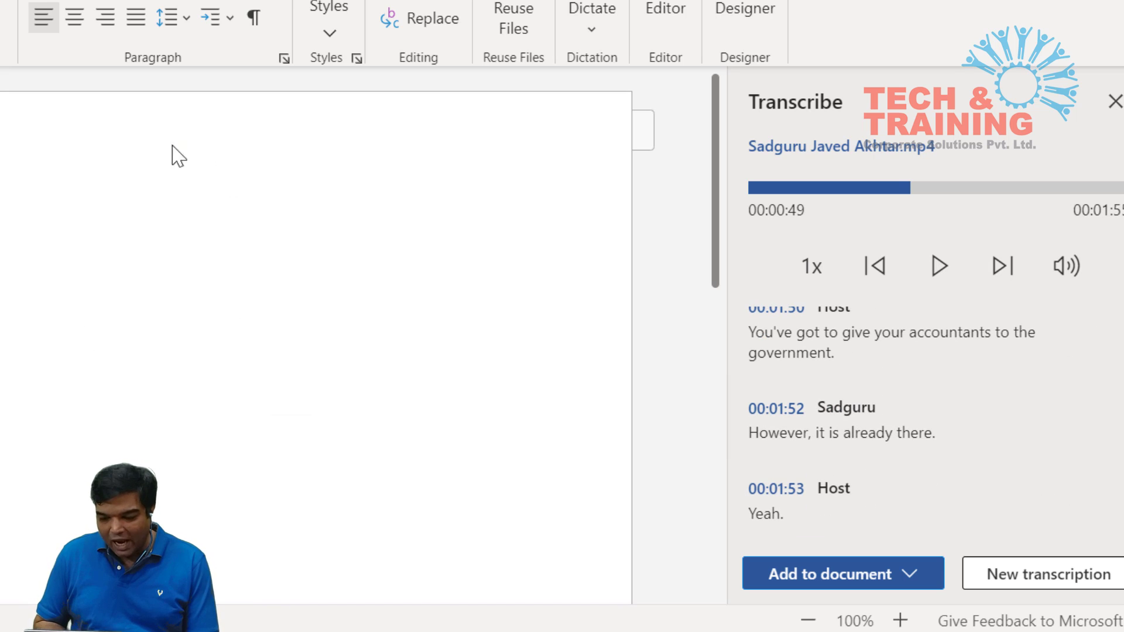
left_click(911, 576)
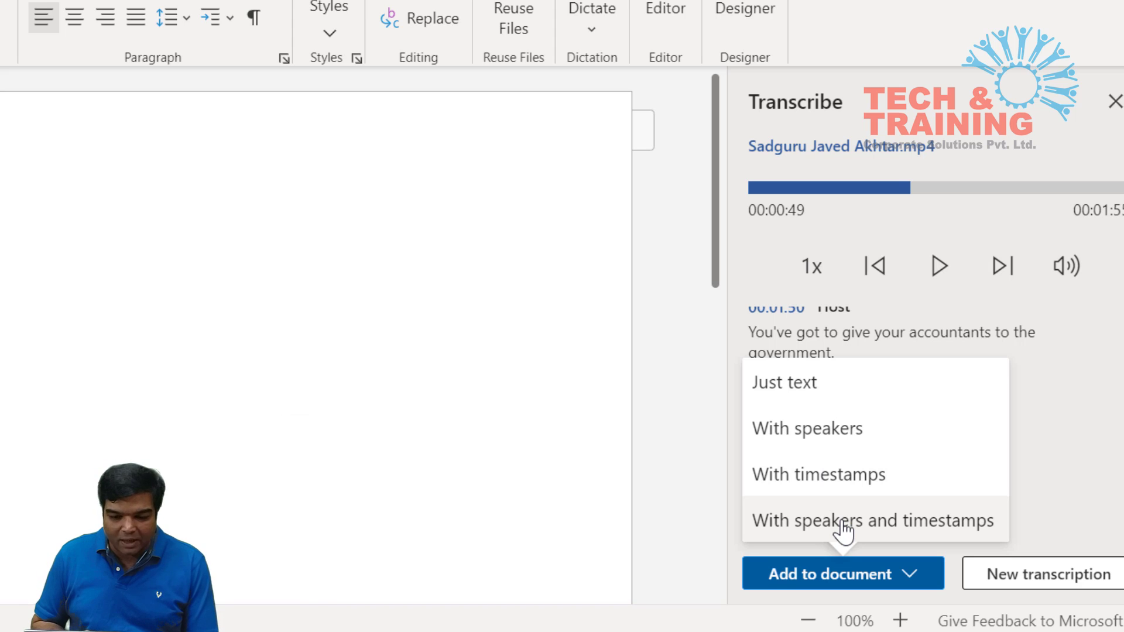
Insert the transcript 'With speakers and timestamps' and scroll through the inserted text in the document.
left_click(843, 524)
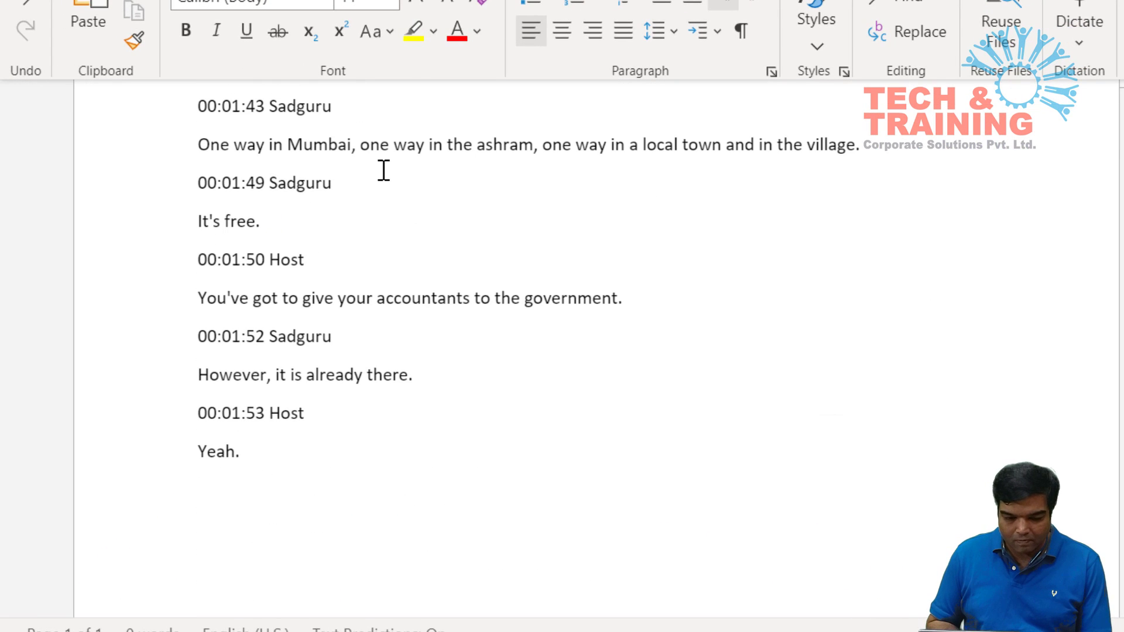
scroll(382, 170, "up", 15)
scroll(381, 170, "up", 5)
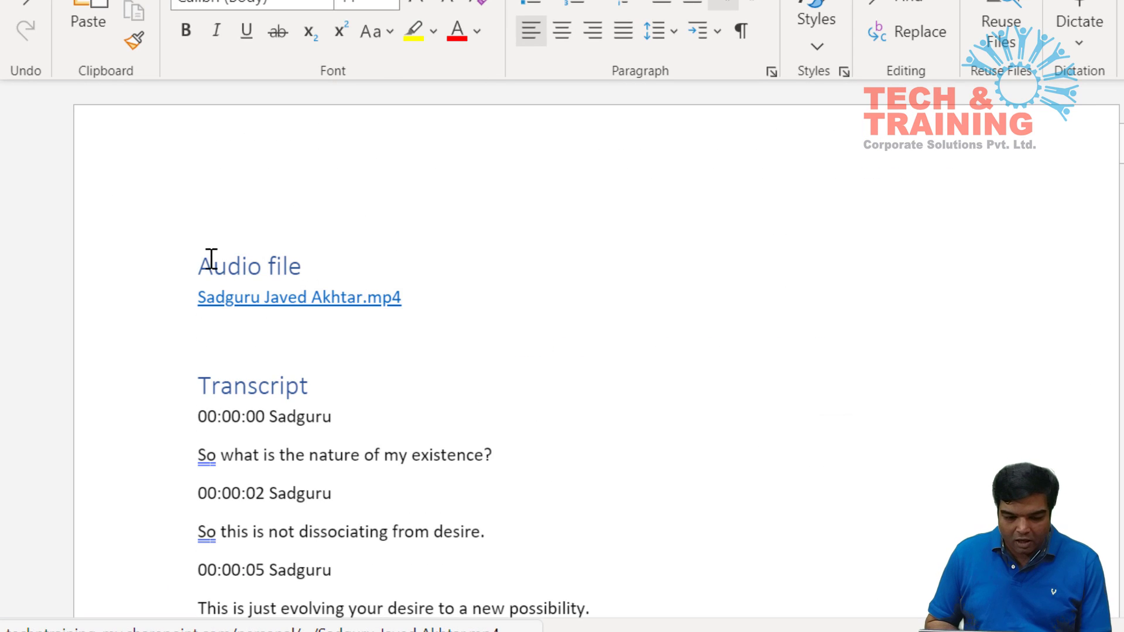
mouse_move(329, 303)
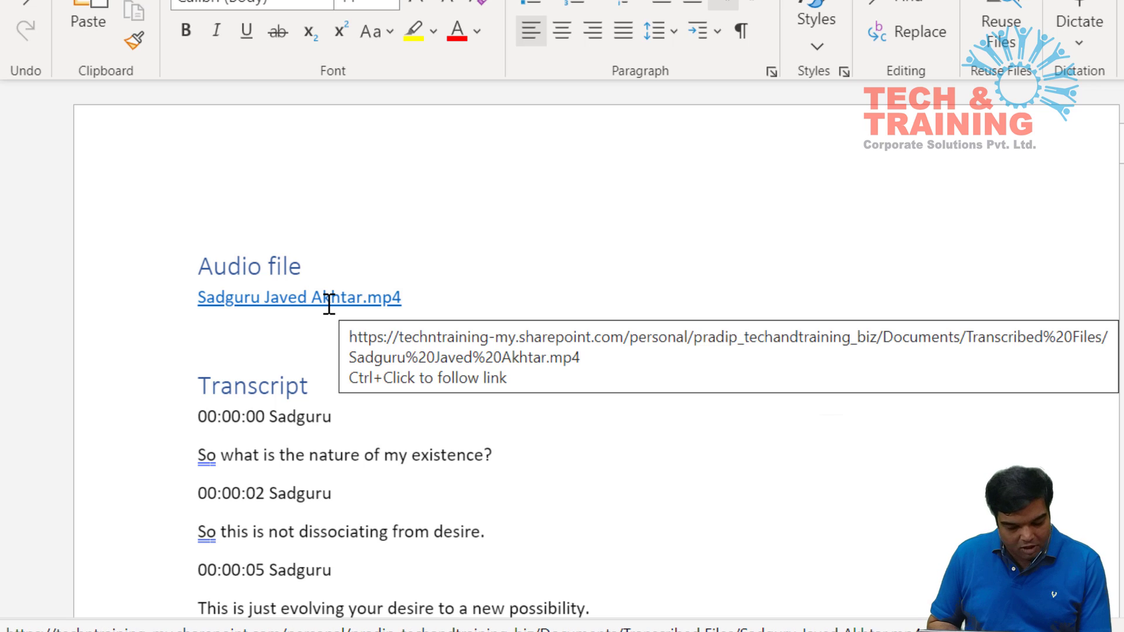
scroll(334, 431, "down", 2)
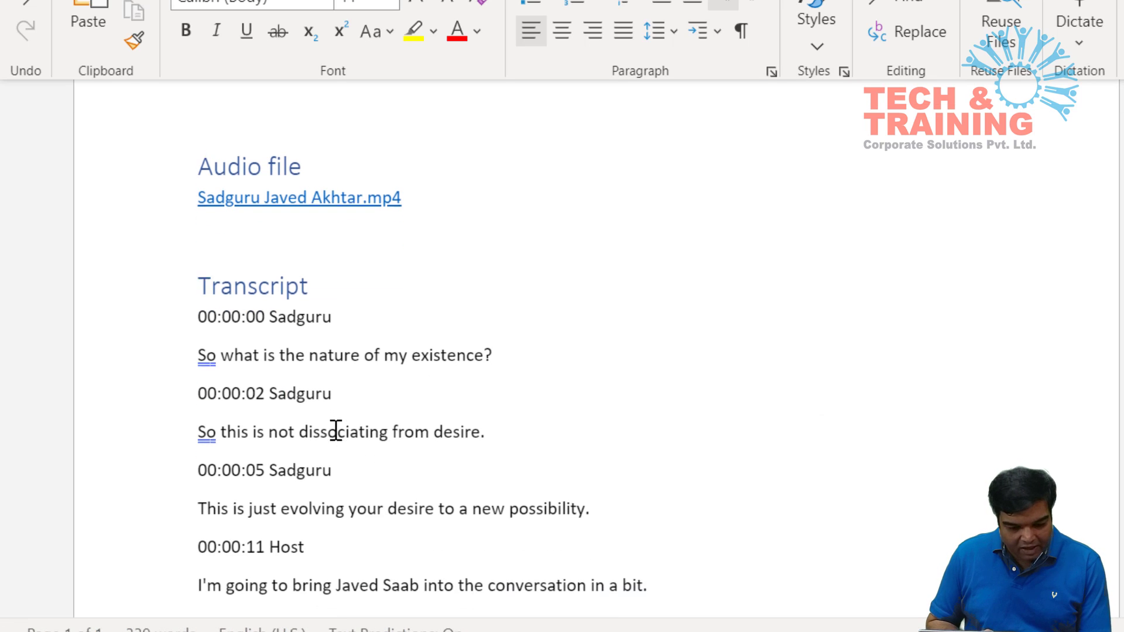
left_click(234, 314)
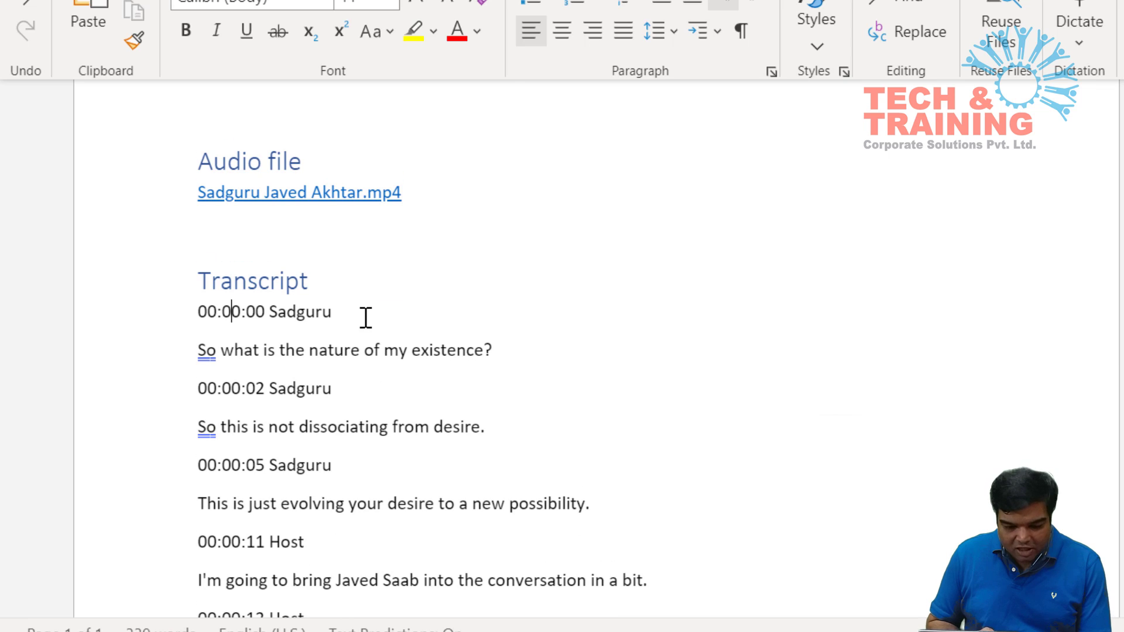
scroll(366, 318, "down", 9)
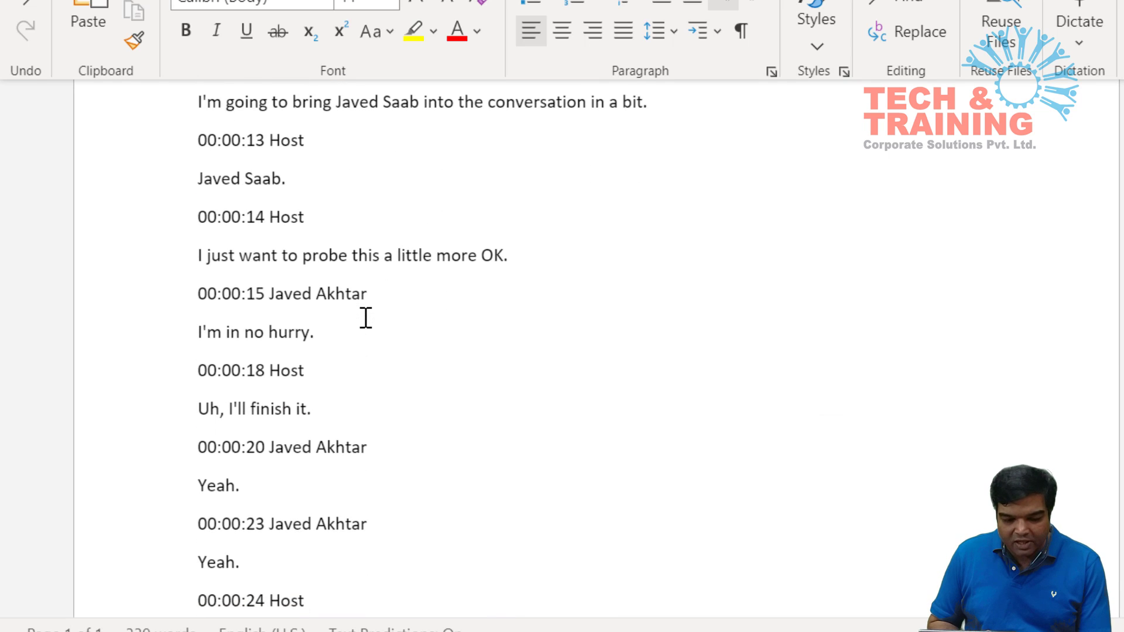
scroll(366, 318, "down", 12)
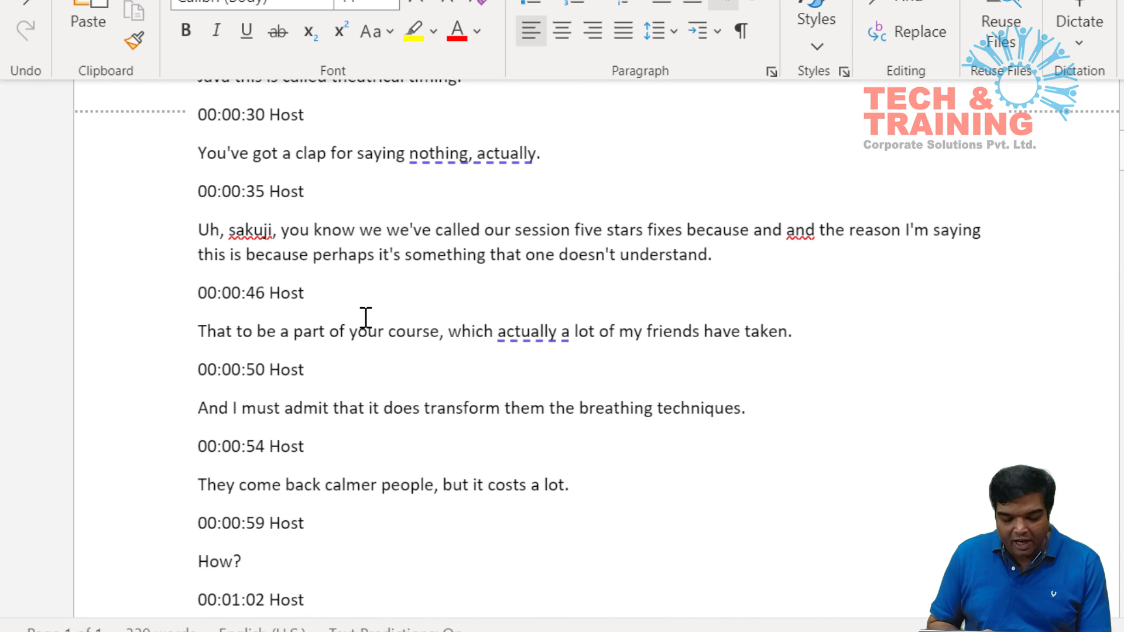
scroll(366, 318, "down", 5)
scroll(366, 318, "up", 6)
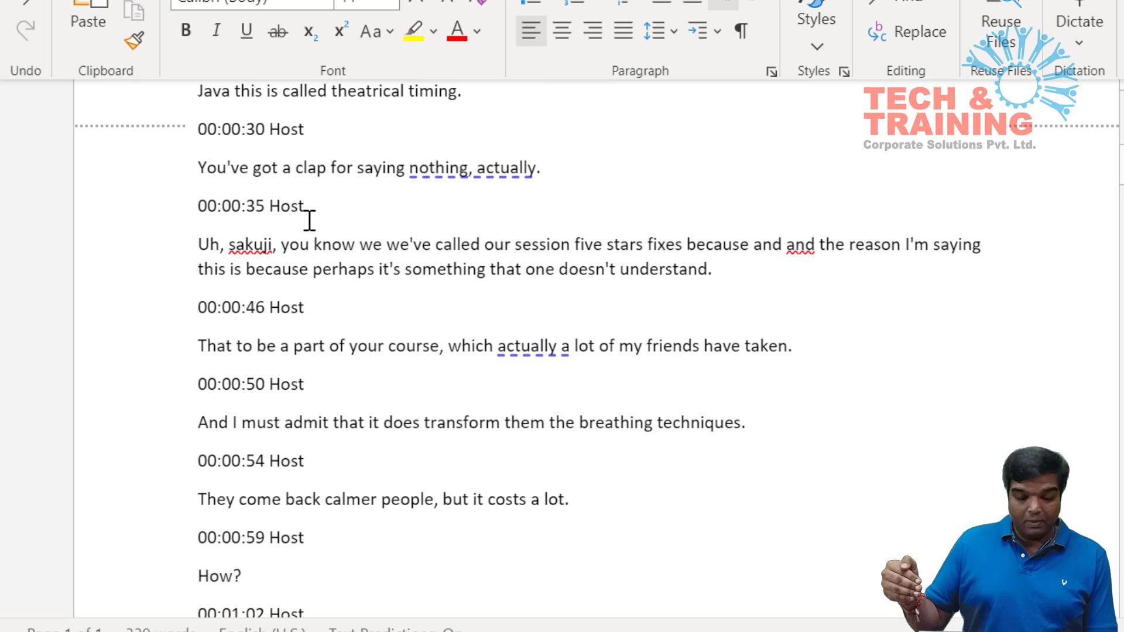
Select the red-underlined word 'sakuji' in the 00:00:35 Host line.
double_click(245, 243)
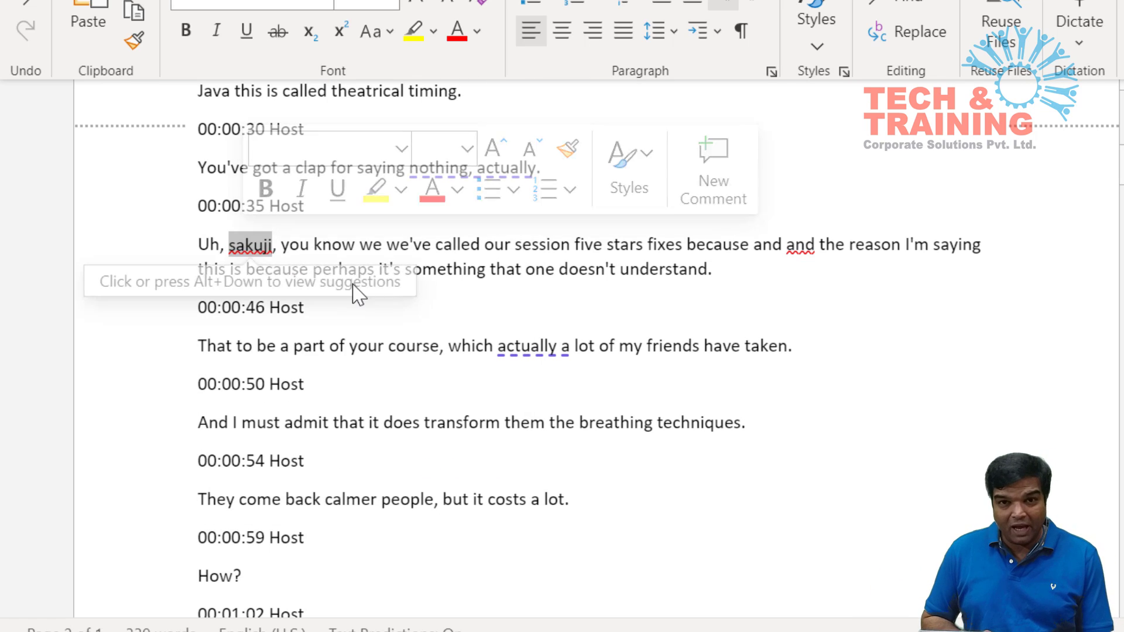